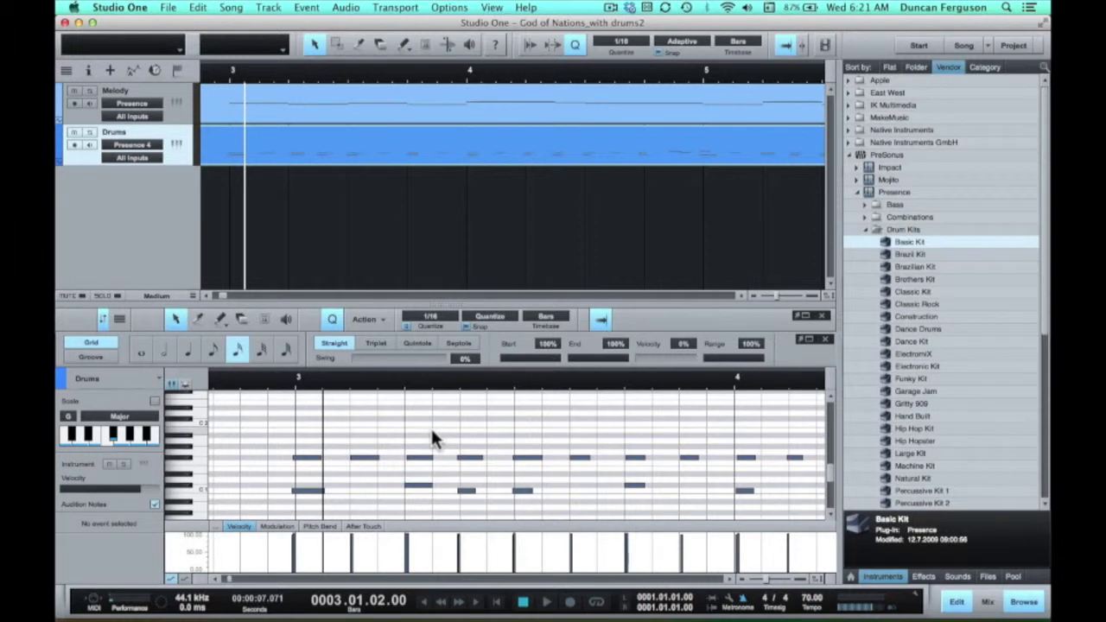
Quantize all the drum notes to a straight 1/16 grid with the velocity amount at 100%.
left_click(315, 457)
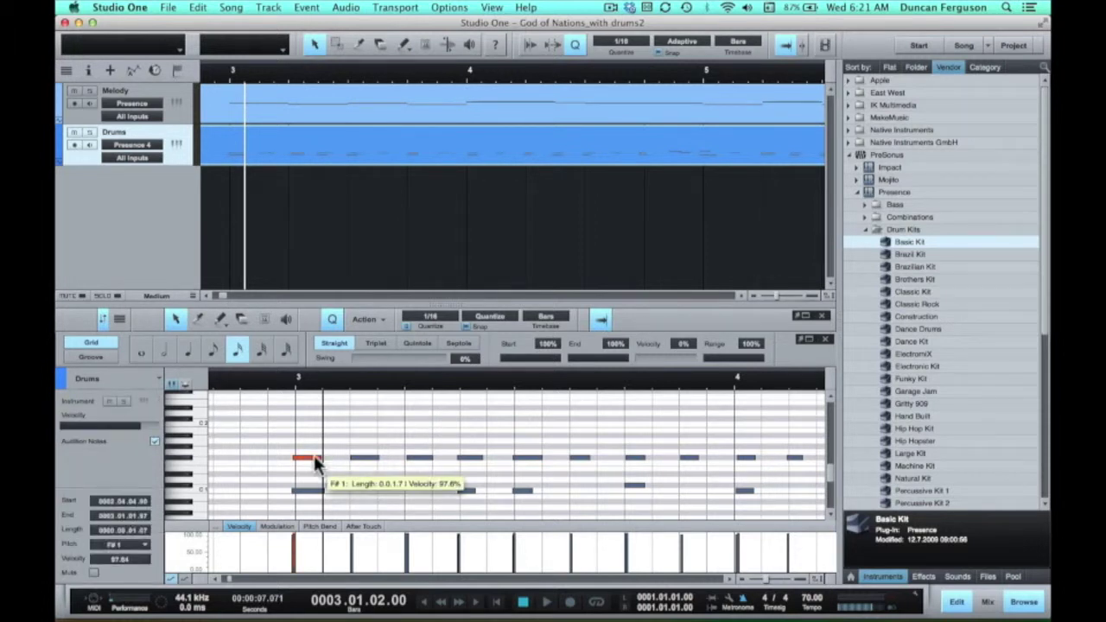
key("super+a")
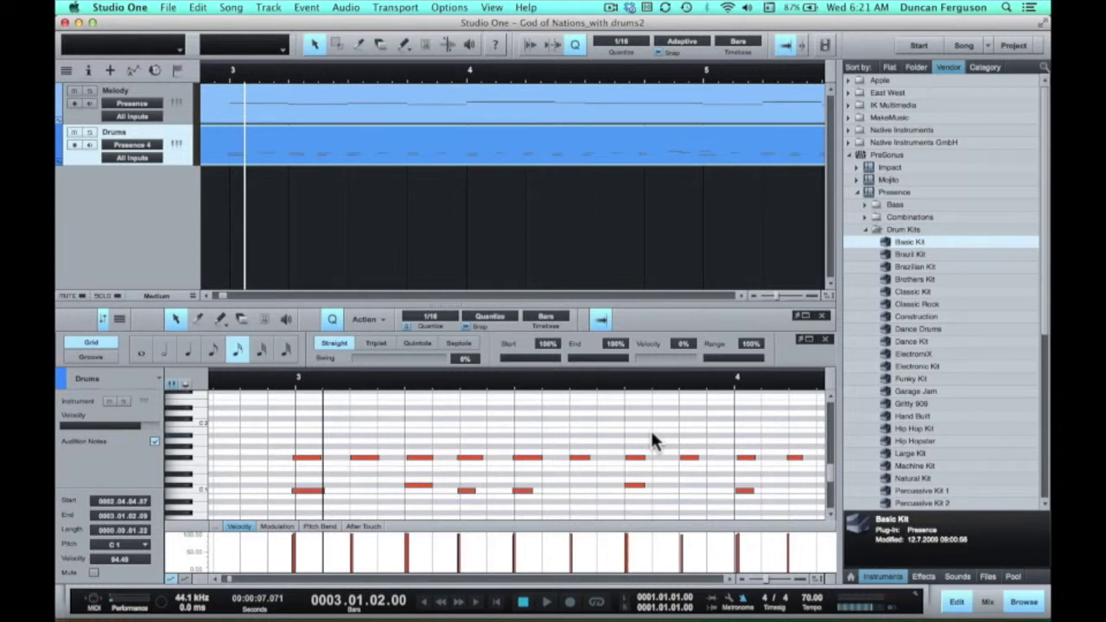
left_click(429, 320)
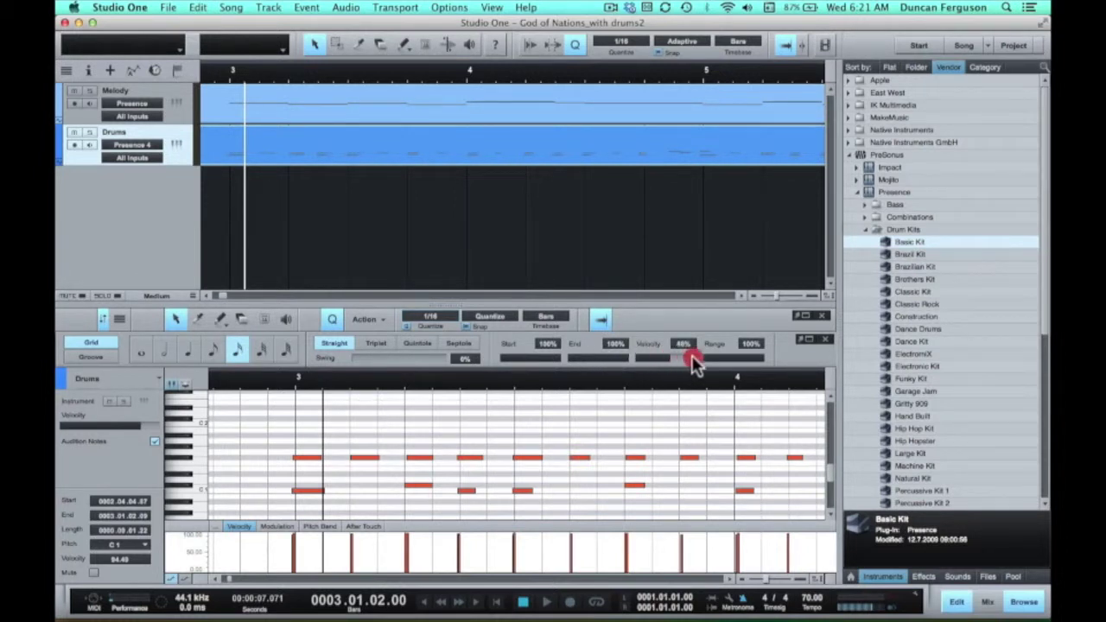
key("q")
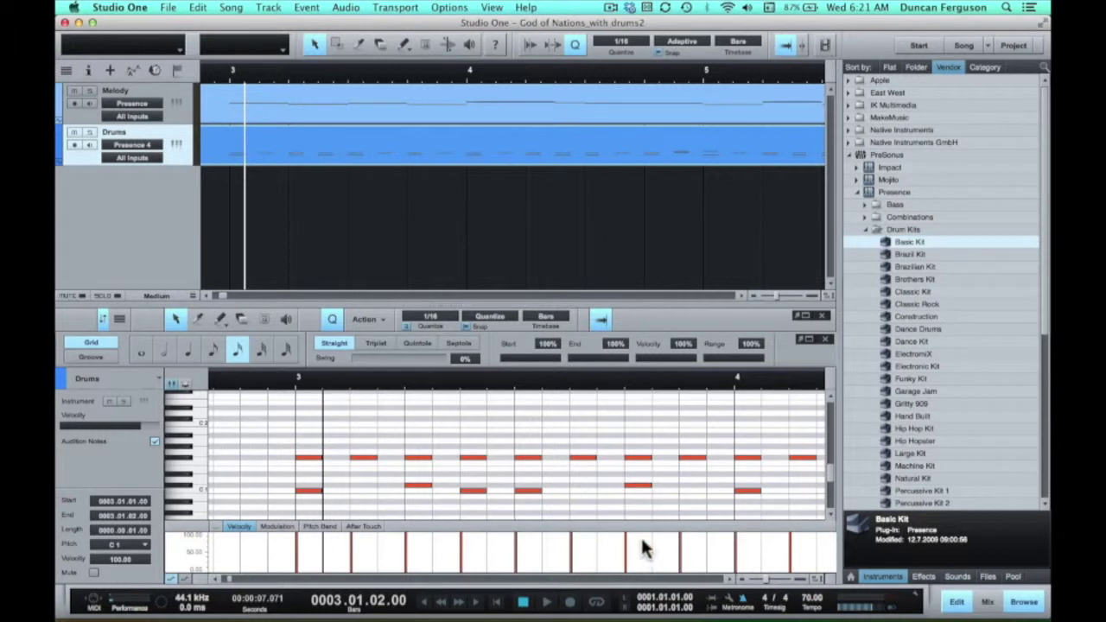
scroll(682, 553, "right", 5)
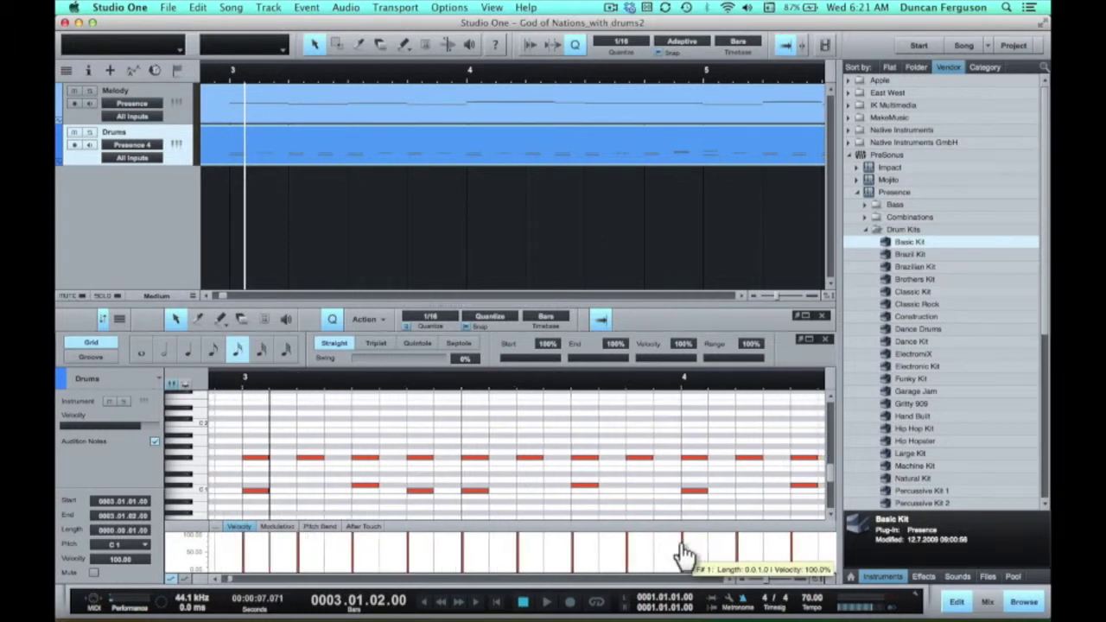
scroll(683, 552, "right", 6)
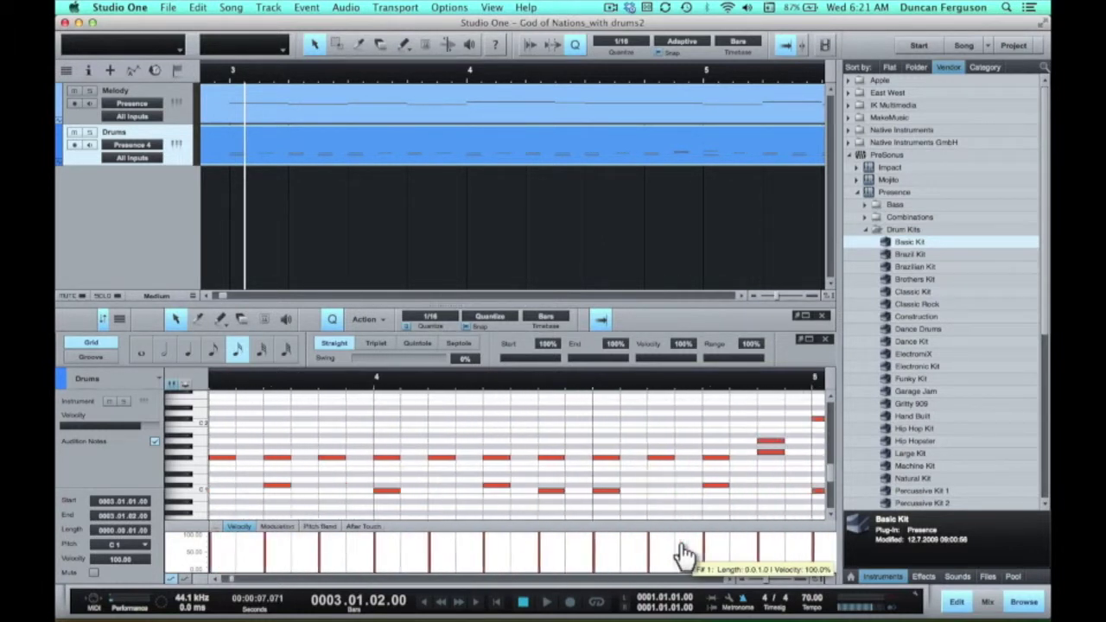
scroll(683, 553, "left", 10)
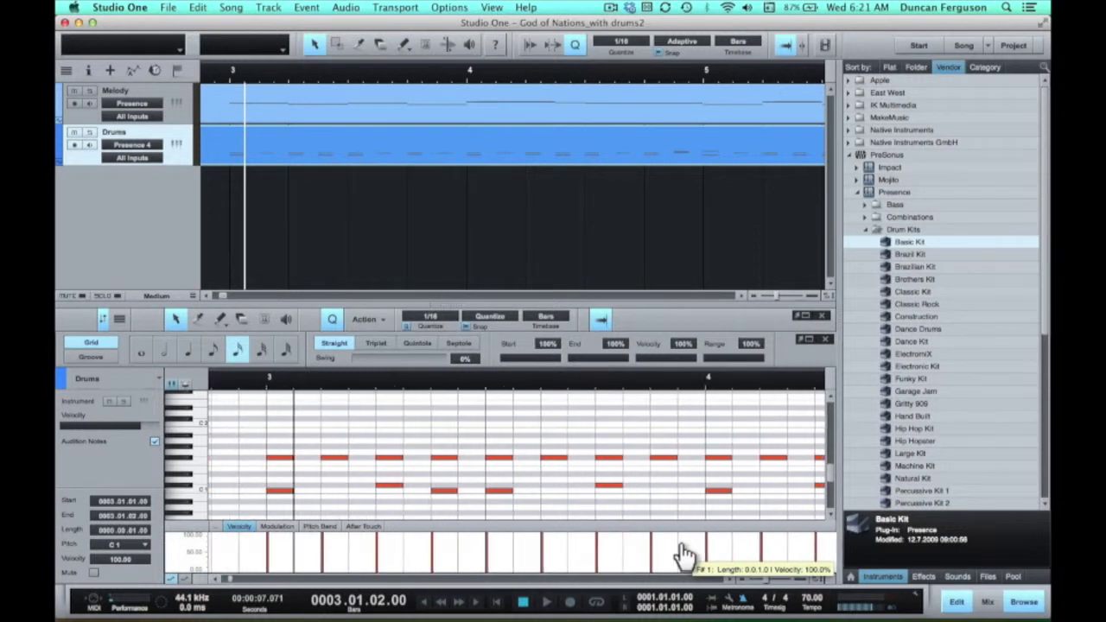
Play back the quantized drum part from bar 3 until just past the start of bar 5.
left_click(263, 379)
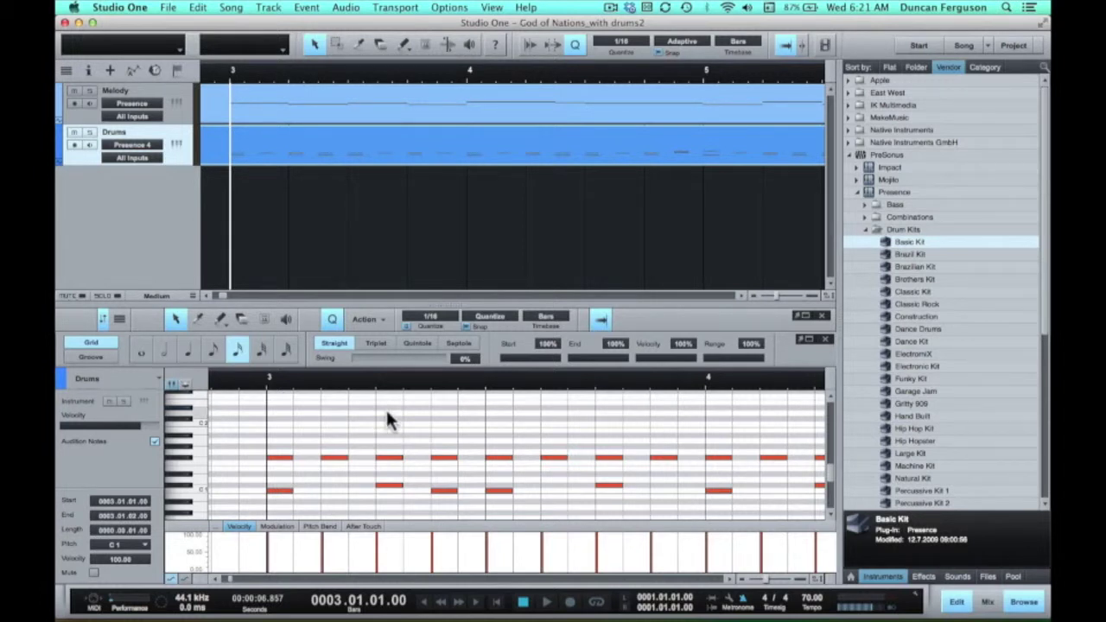
key("space")
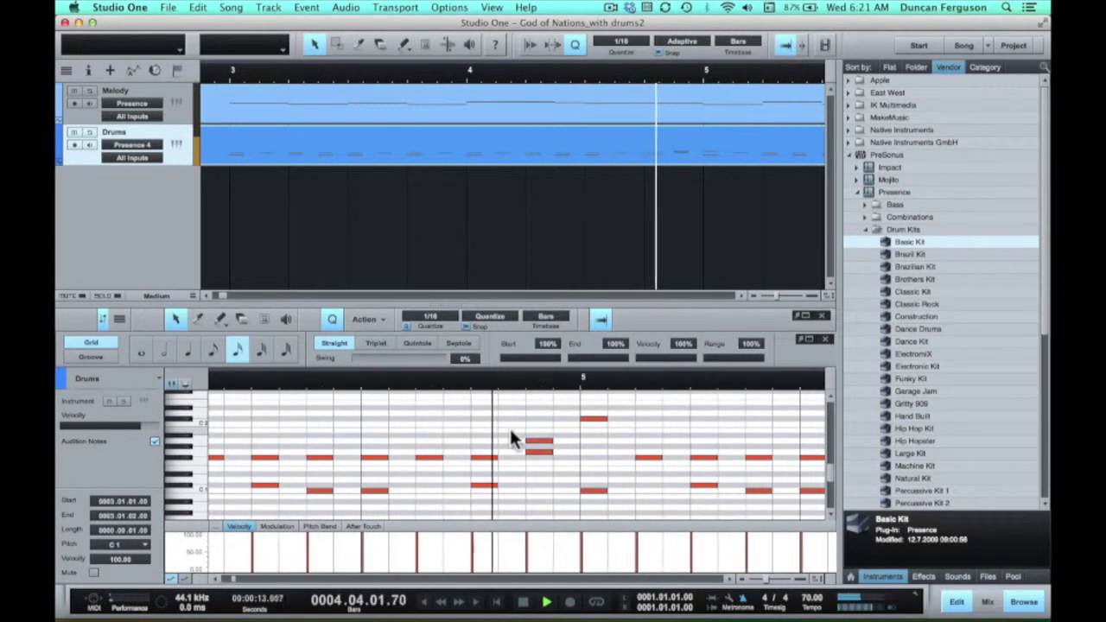
key("space")
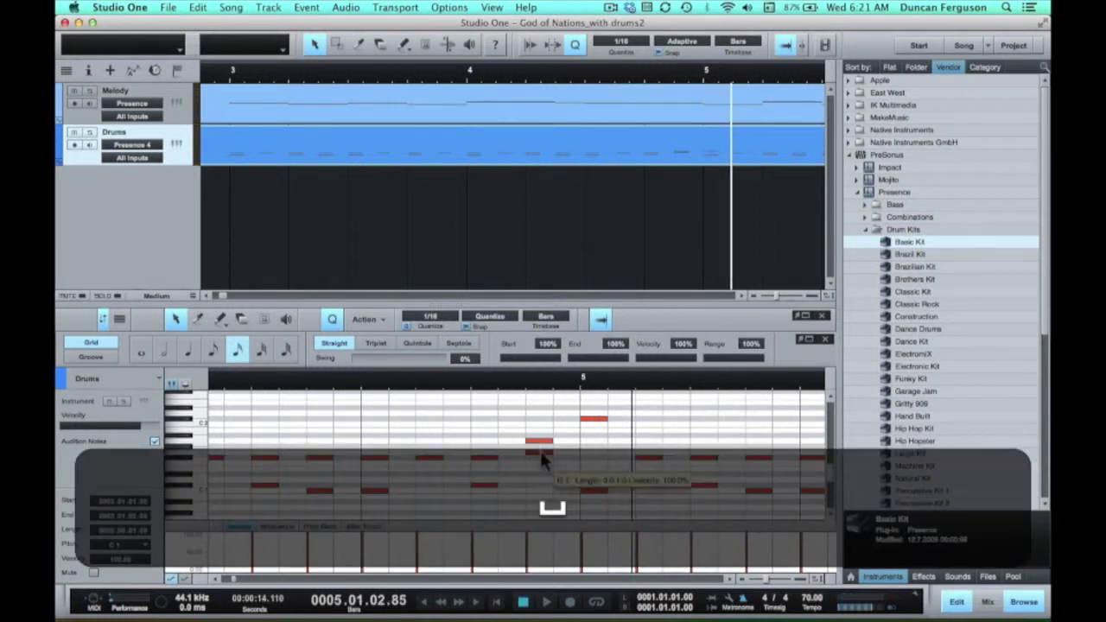
Move the G1 tom note at the end of bar 4 to 4.04.04 and play the drum part from beat 4 of bar 4 to its end.
left_click_drag(539, 448, 568, 451)
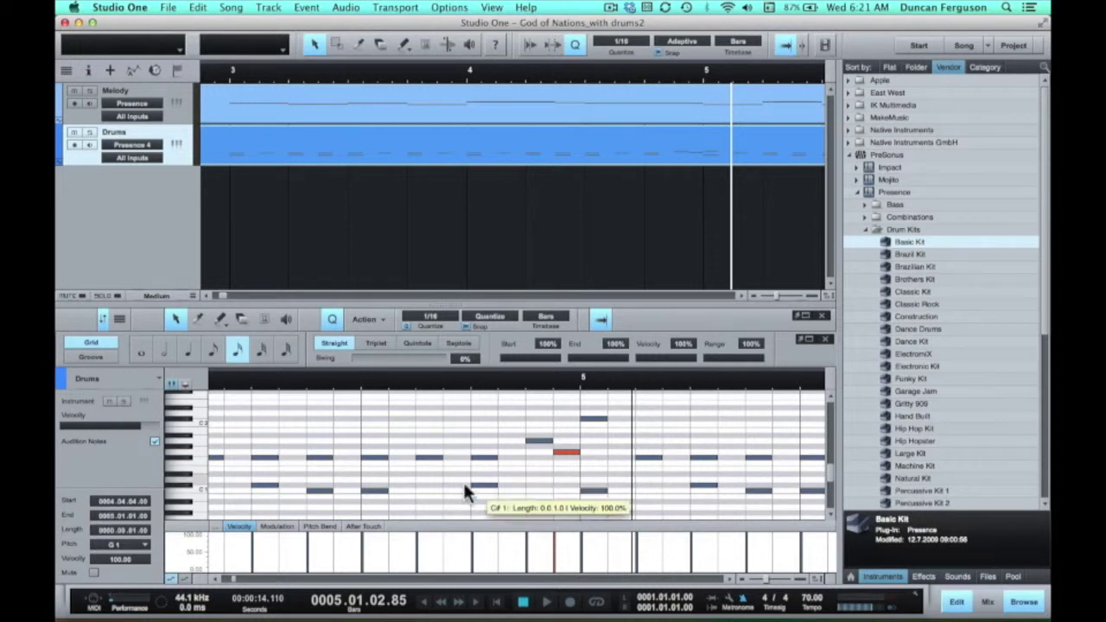
left_click(263, 485)
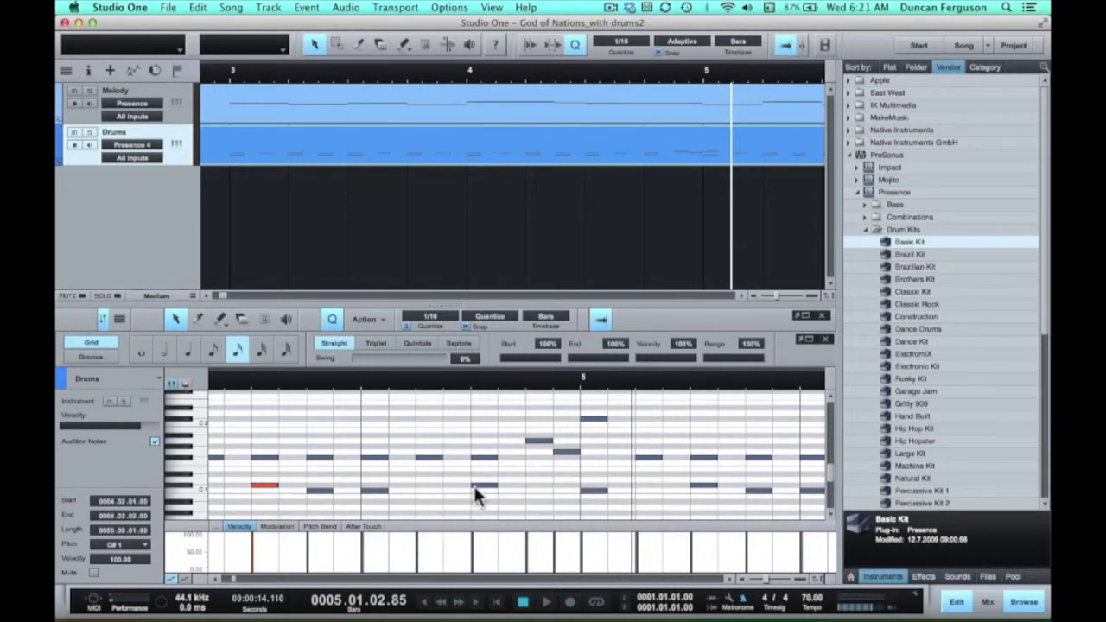
left_click(473, 380)
key("space")
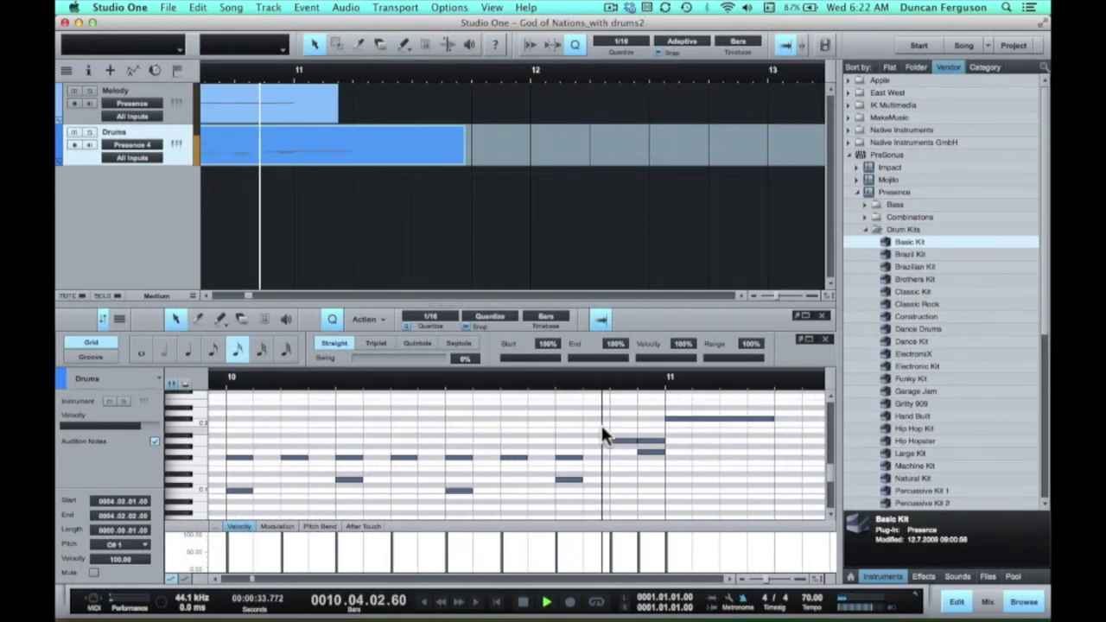
key("space")
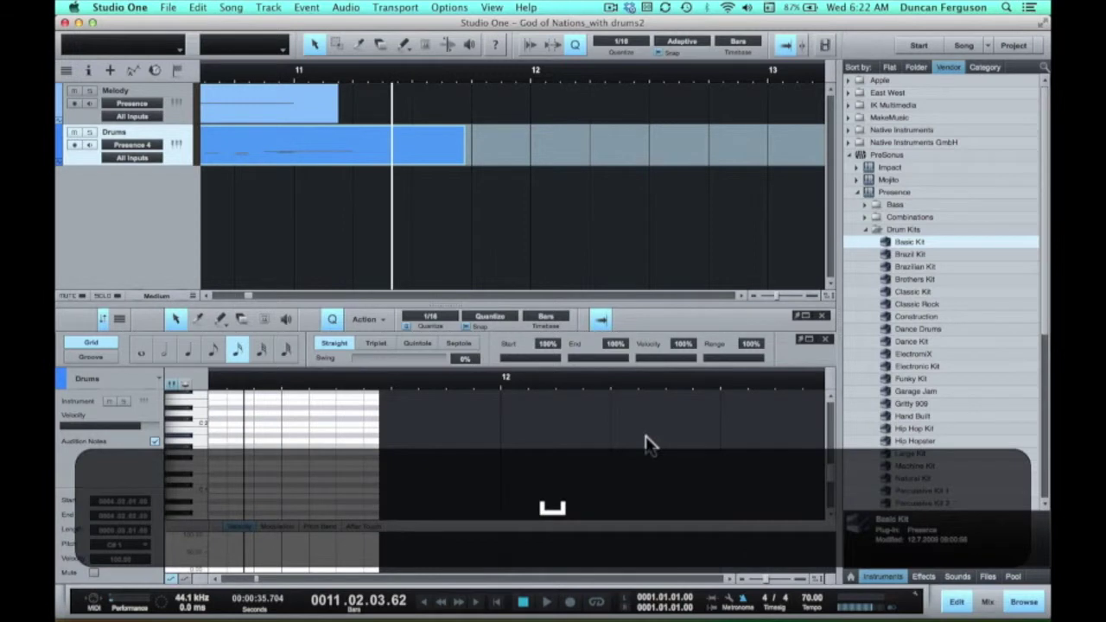
Listen twice to the drum fill in bar 10 that leads into bar 11.
scroll(529, 458, "left", 4)
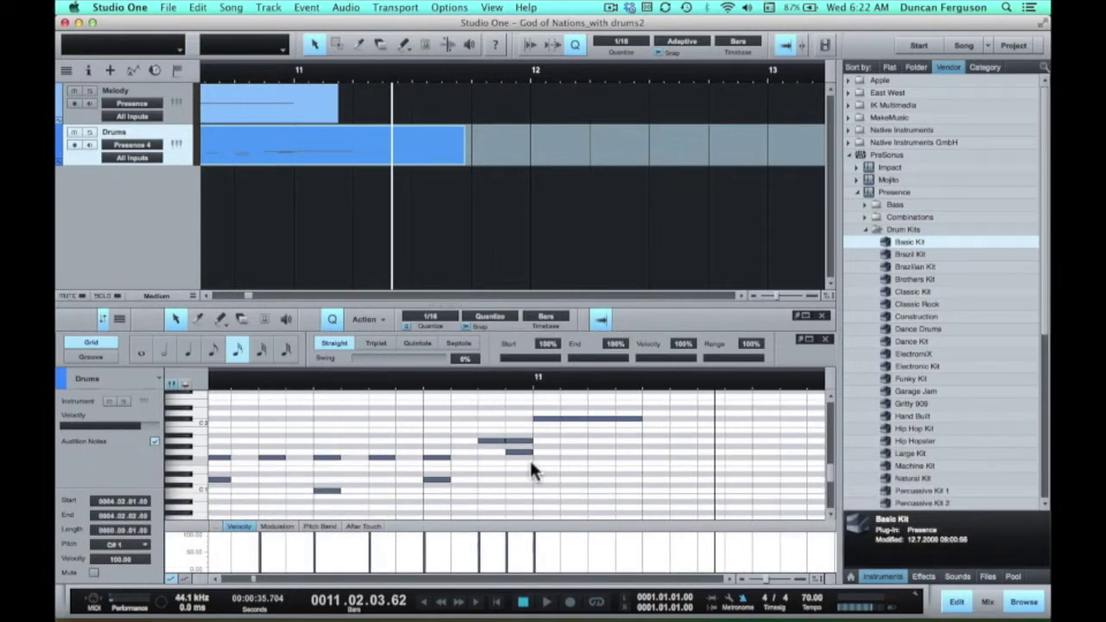
scroll(529, 458, "up", 1)
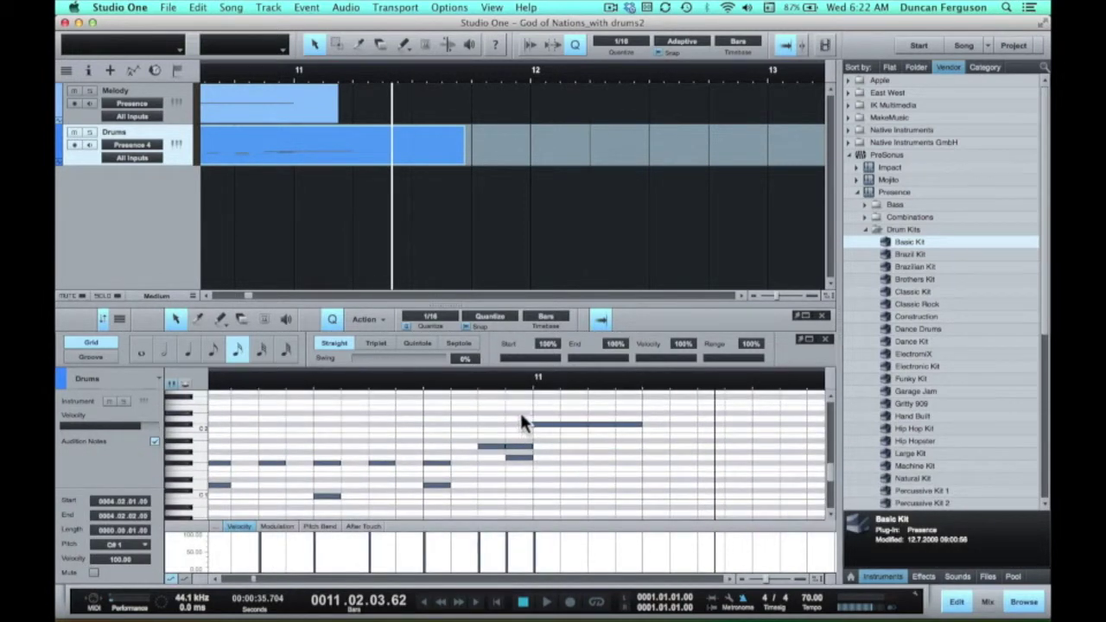
scroll(519, 410, "left", 3)
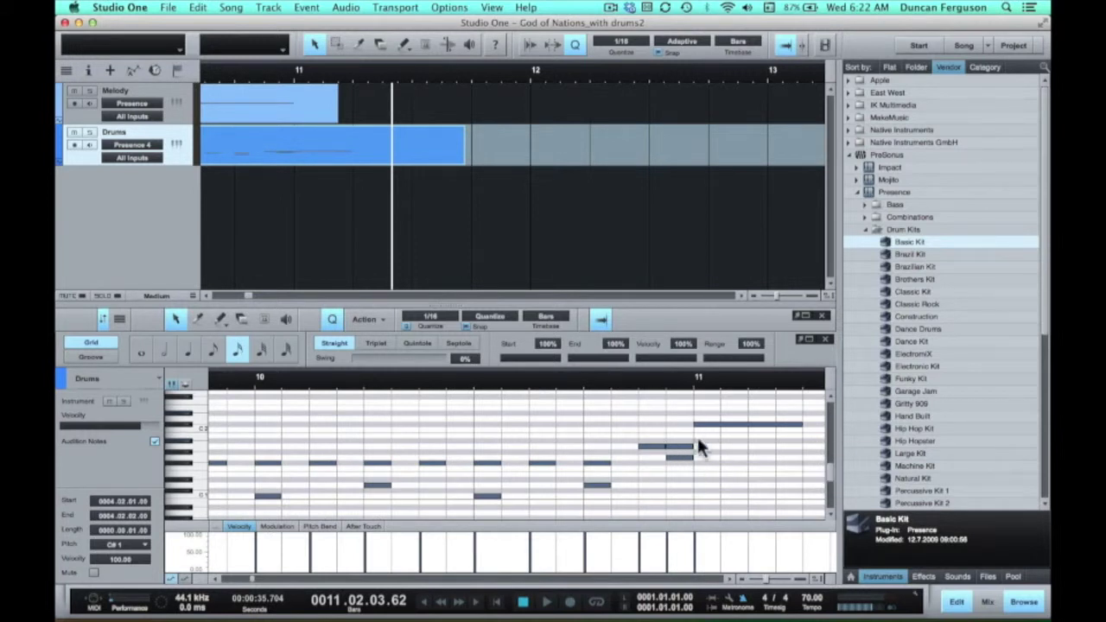
left_click(252, 380)
key("space")
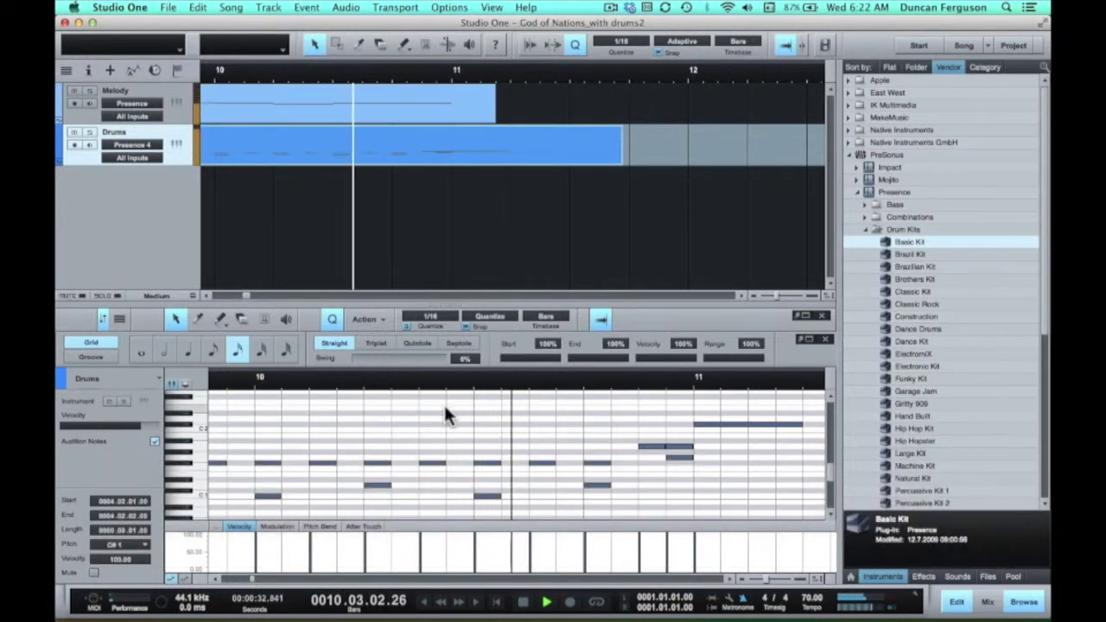
key("space")
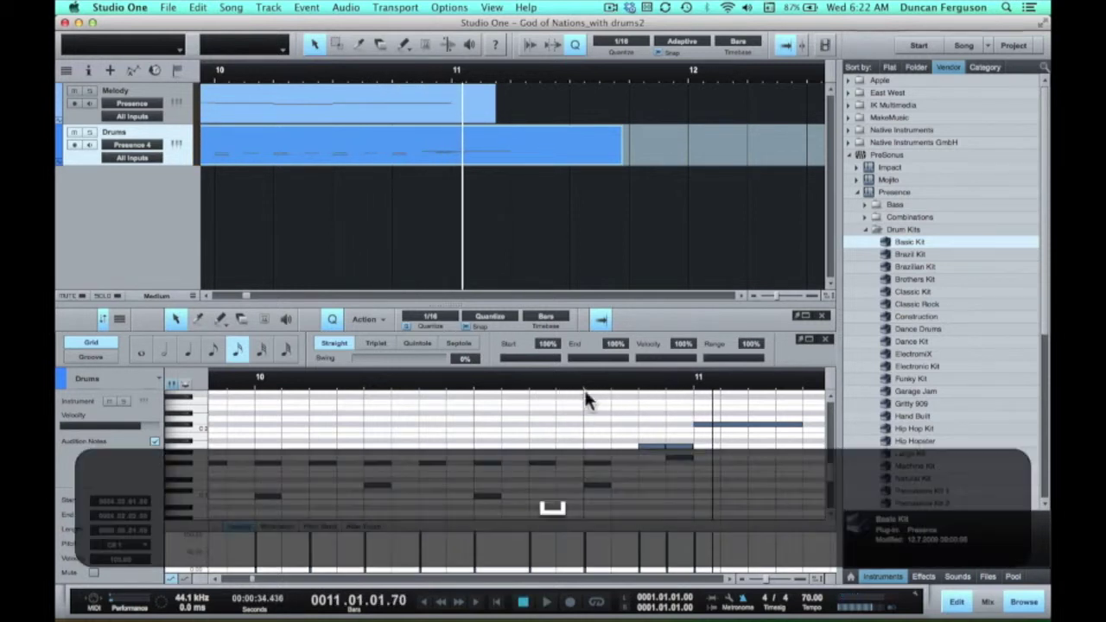
left_click(249, 385)
key("space")
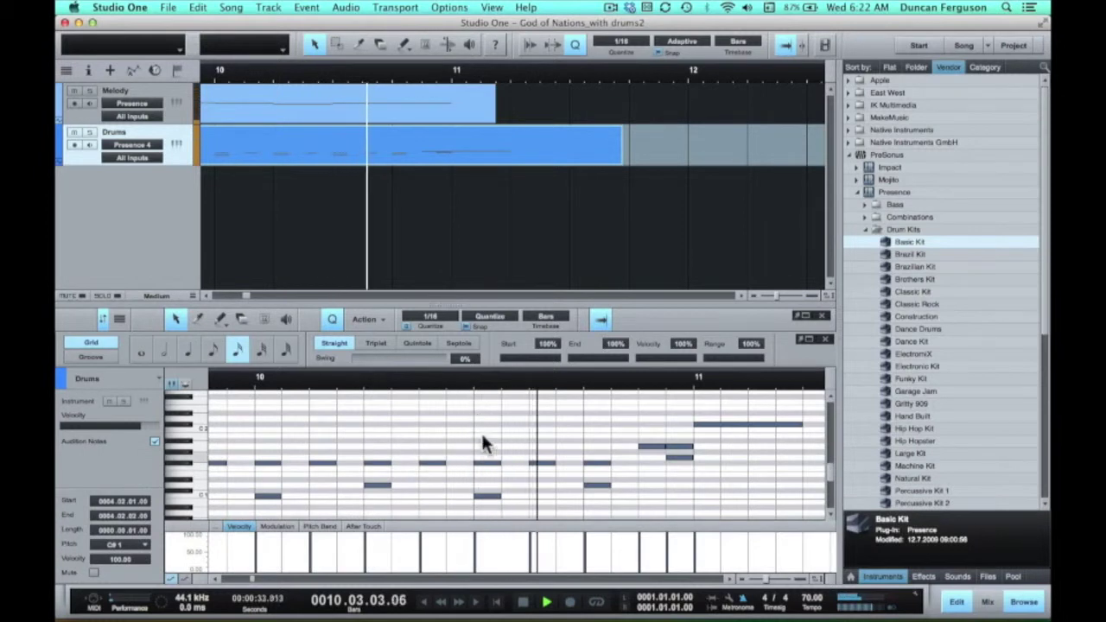
key("space")
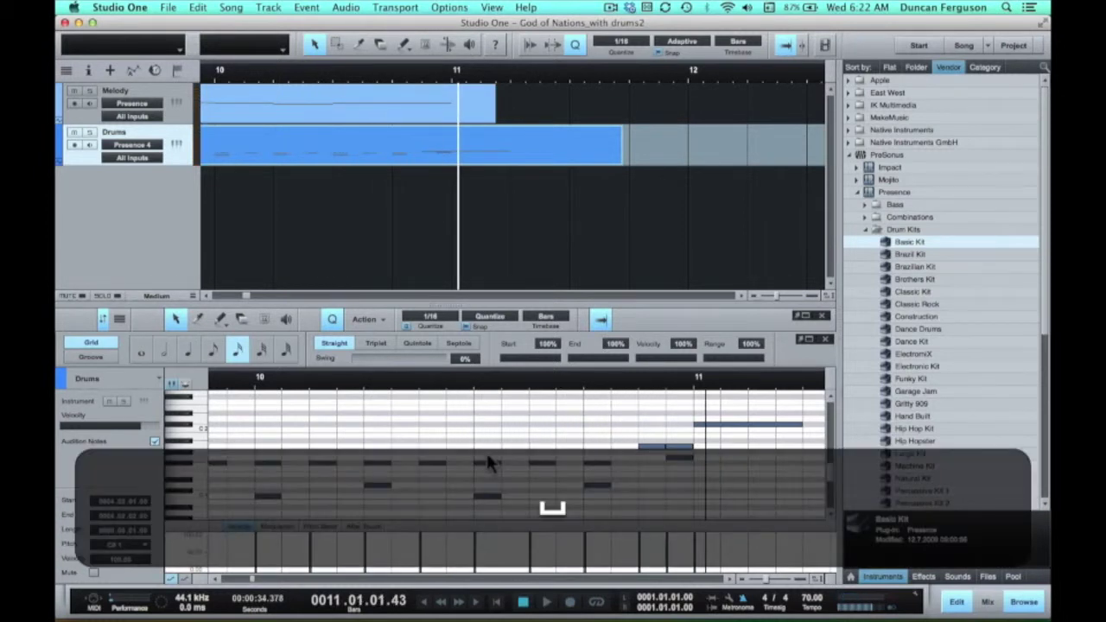
Rearrange the three tom notes before bar 11 into a descending run of sixteenths and copy the beat 4 fill with its final long note.
mouse_move(656, 445)
left_mouse_down()
mouse_move(637, 444)
mouse_move(674, 446)
mouse_move(627, 444)
mouse_move(651, 448)
left_mouse_up()
left_click_drag(595, 400, 724, 497)
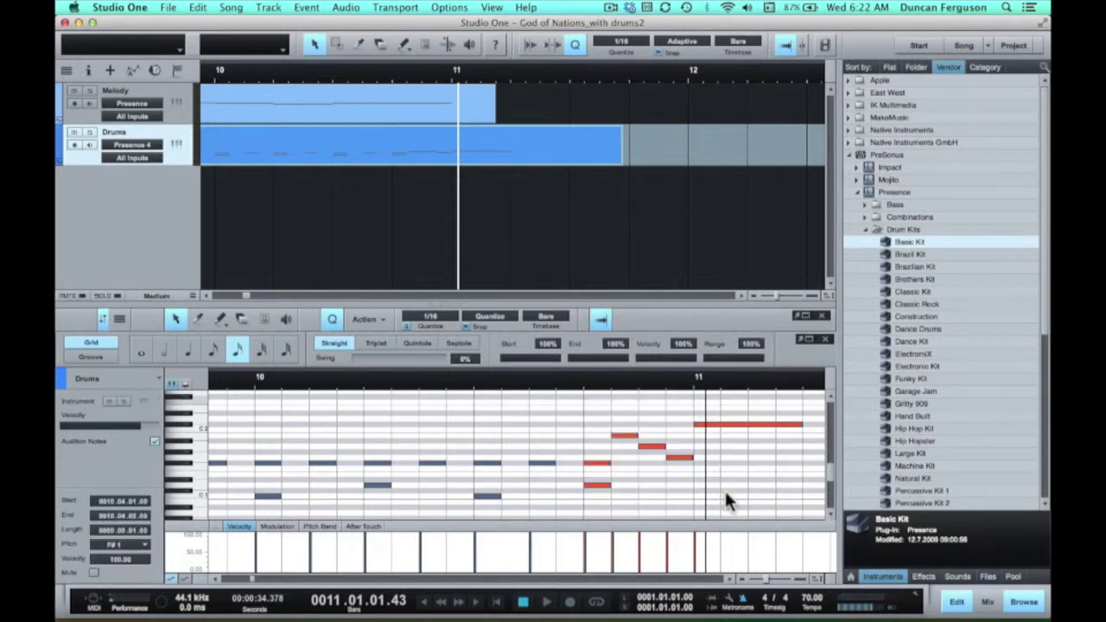
key("super+c")
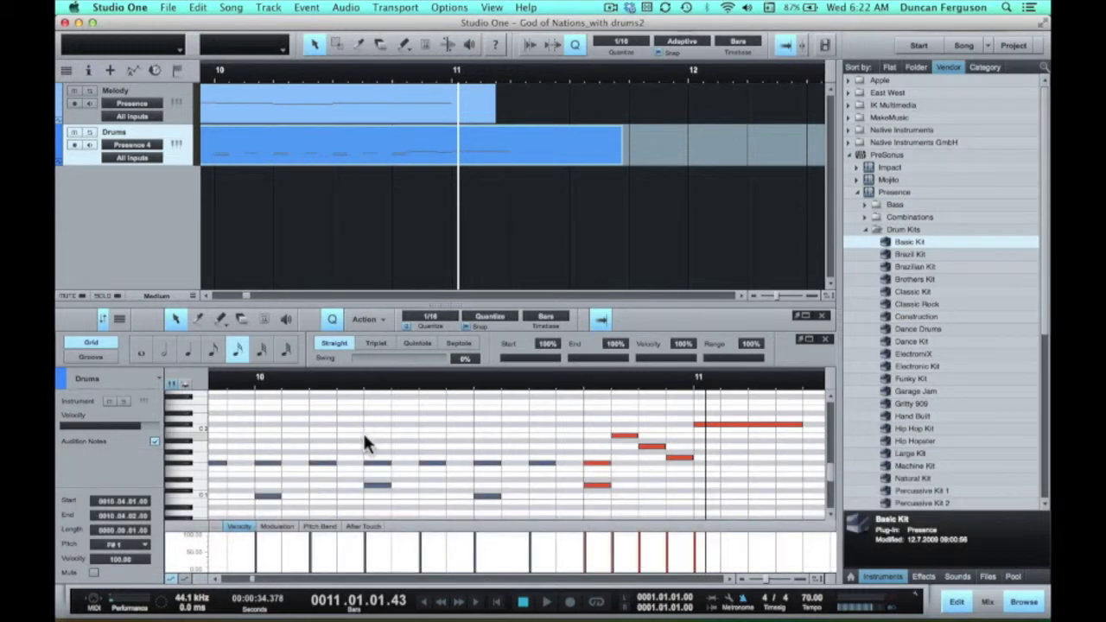
Play bar 10 from its start to judge where the fill should come in.
left_click(254, 379)
key("space")
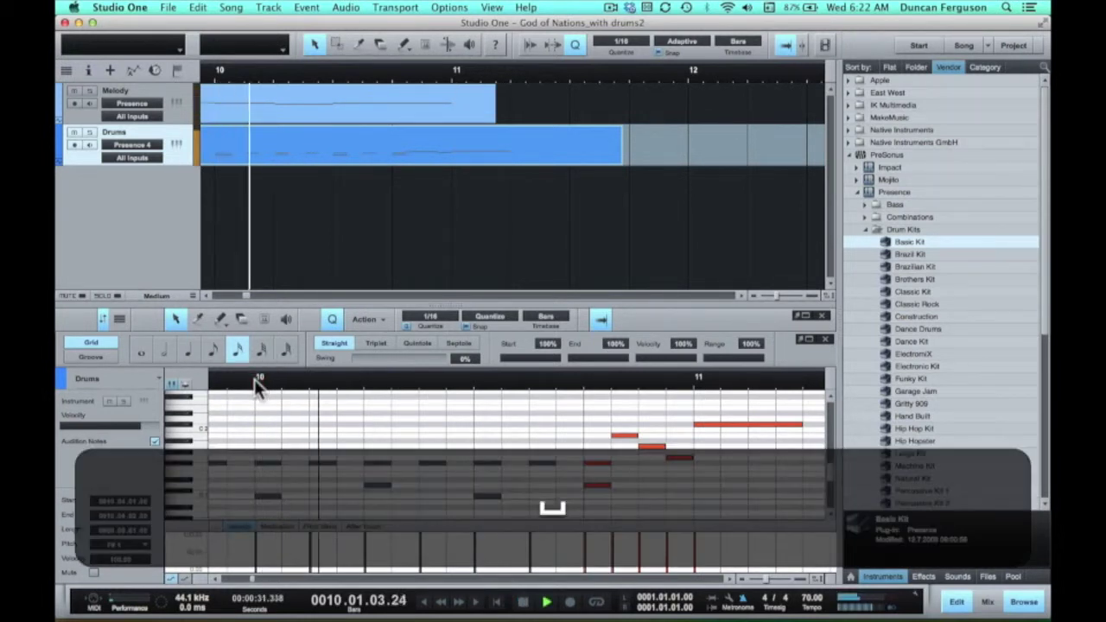
key("space")
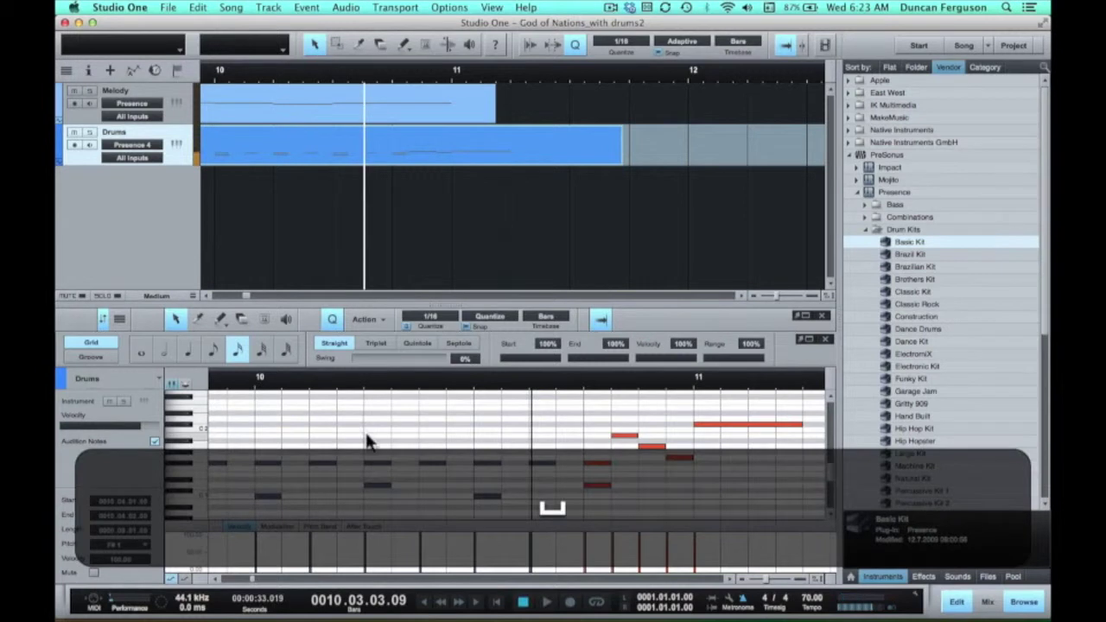
Paste the copied fill at beat 2 of bar 10 (10.02.01).
left_click(361, 430)
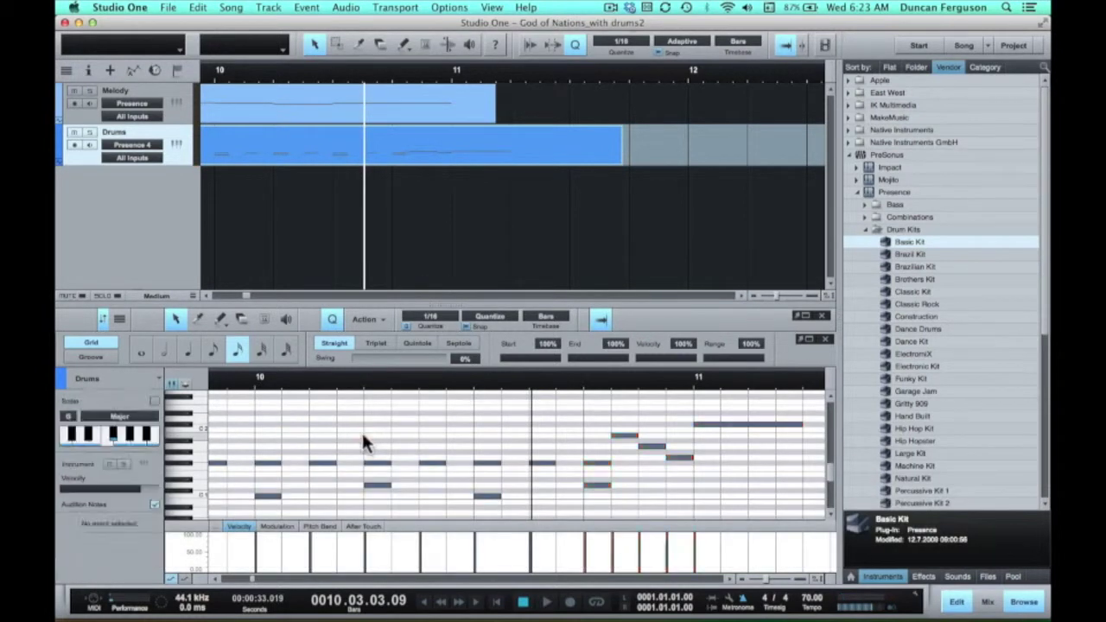
left_click(364, 383)
key("super+v")
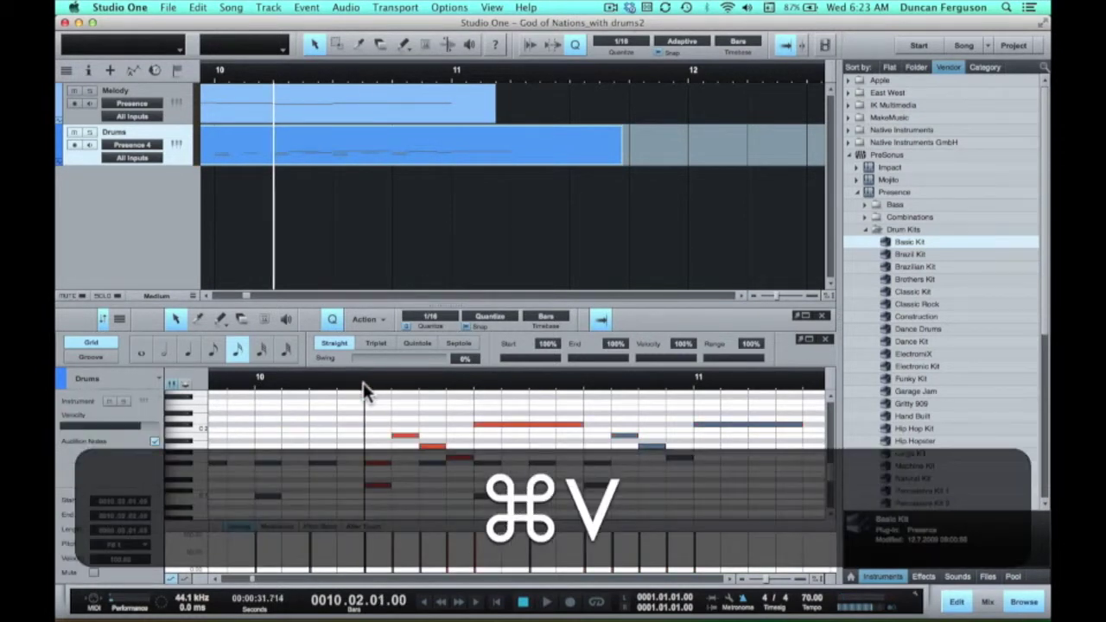
Delete the hi-hat notes overlapping the pasted fill and all the old notes after it, keeping the C1 kick at 10.03.01.
left_click(431, 462)
key("BackSpace")
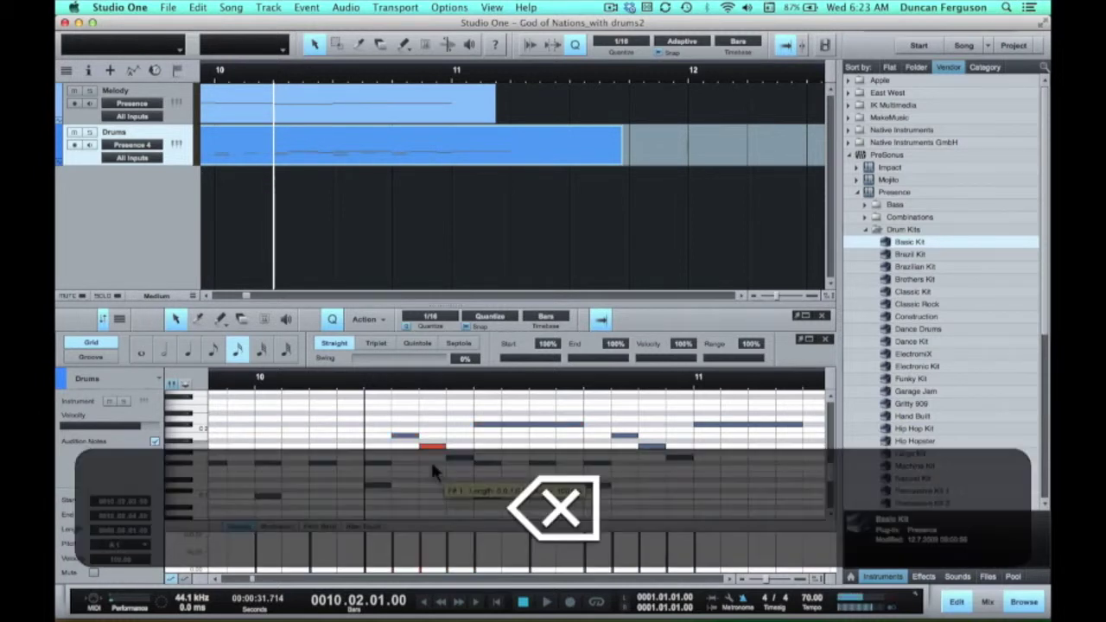
left_click_drag(506, 451, 609, 504)
key("BackSpace")
left_click_drag(625, 426, 742, 472)
key("BackSpace")
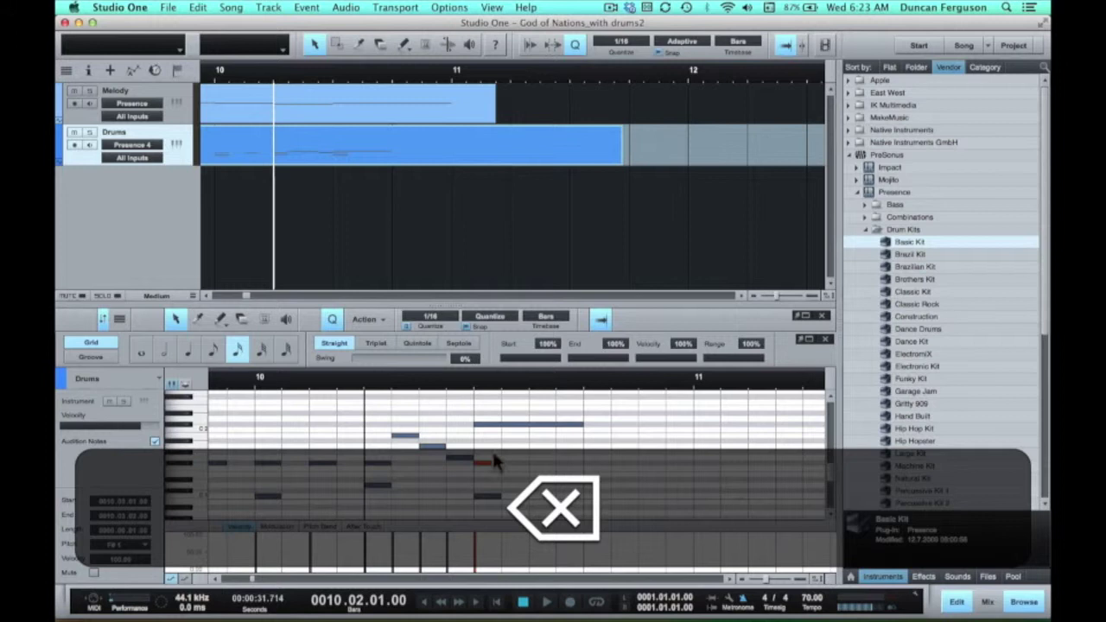
left_click(490, 481)
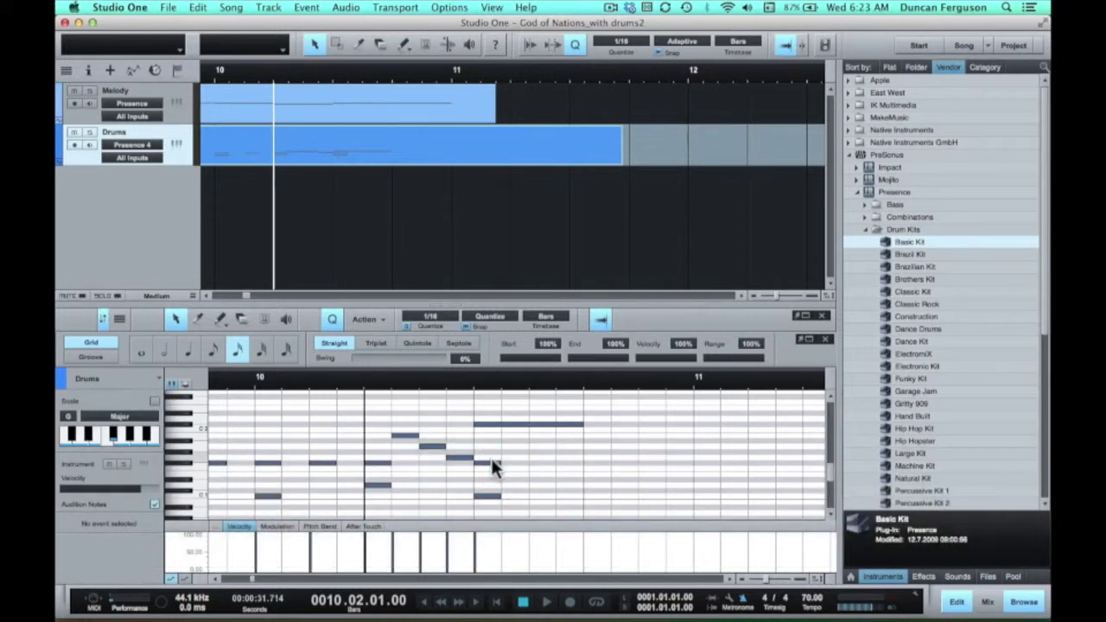
left_click(489, 463)
key("BackSpace")
Play back the revised ending from beat 2 of bar 10, and again from beat 3 of bar 9.
key("space")
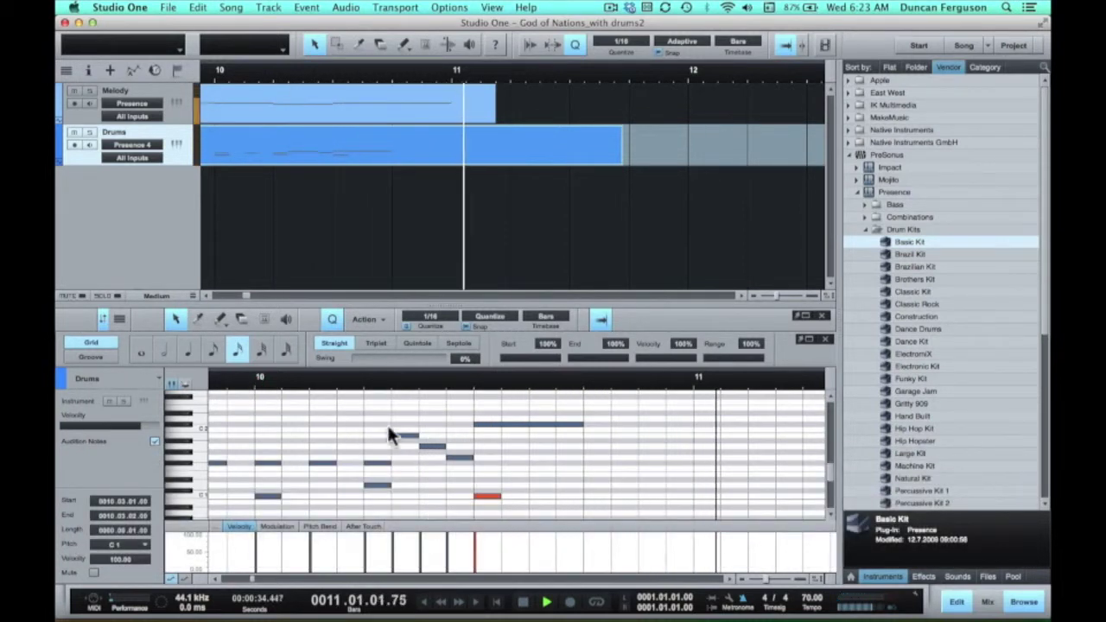
key("space")
scroll(440, 464, "left", 5)
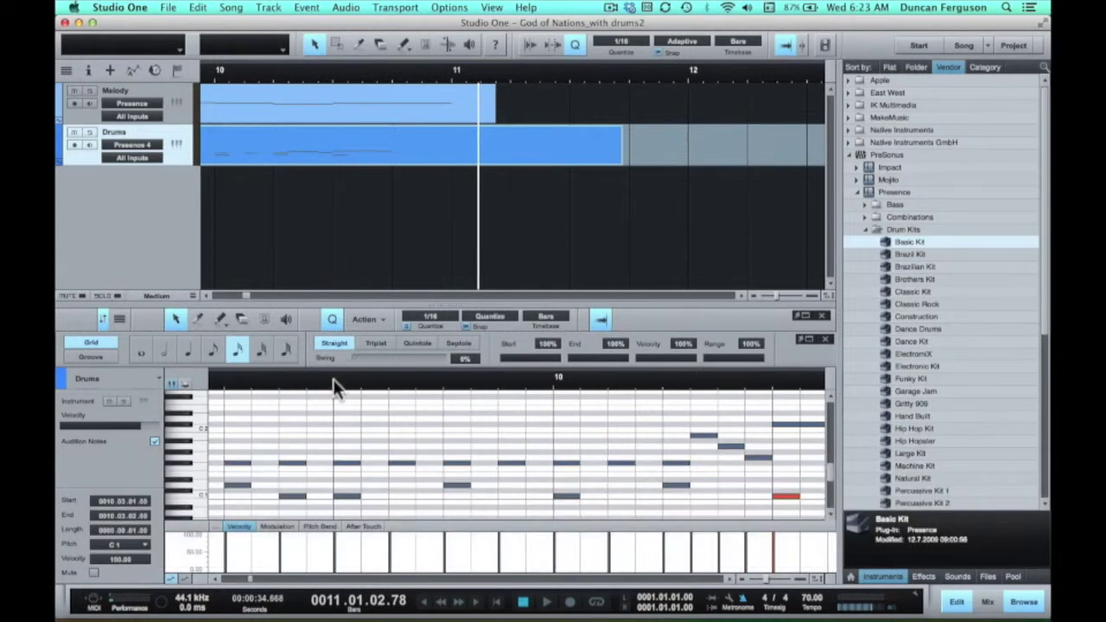
key("space")
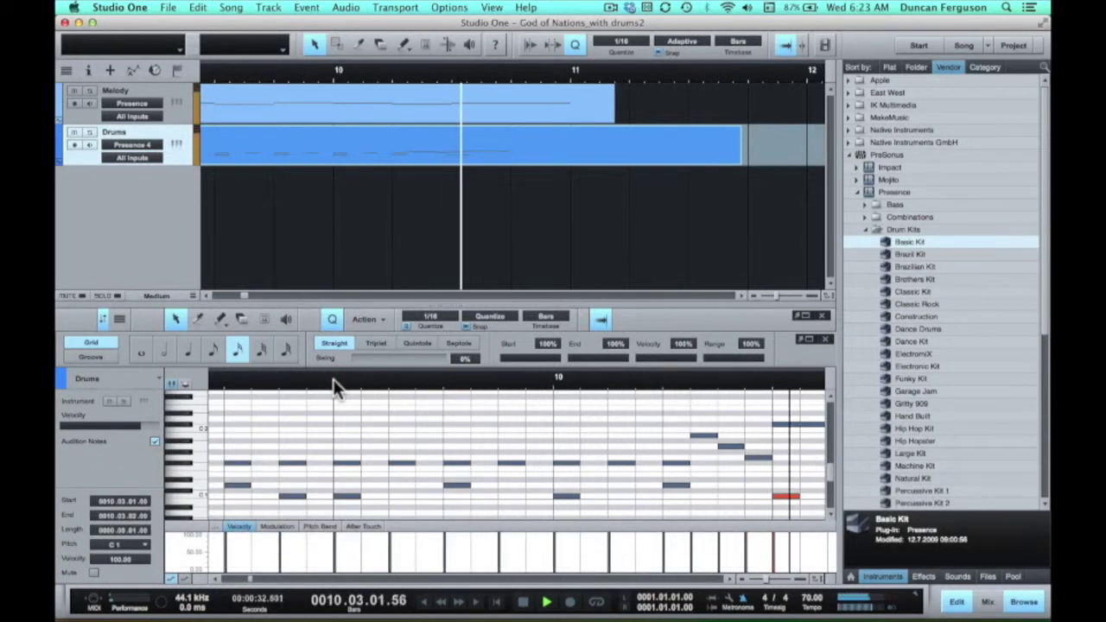
key("space")
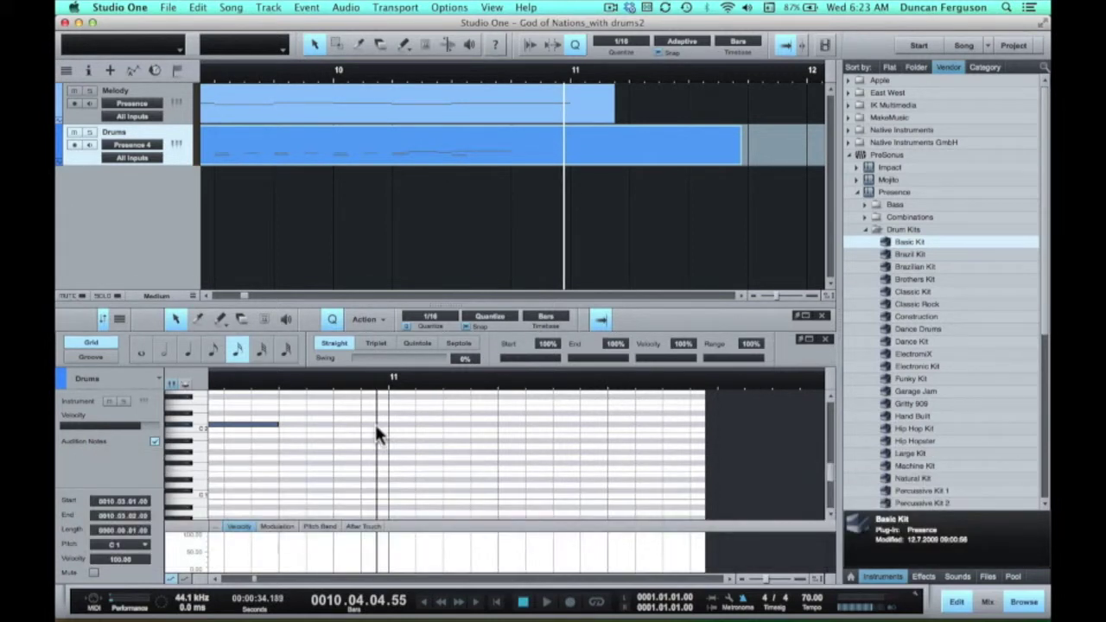
scroll(376, 427, "left", 1)
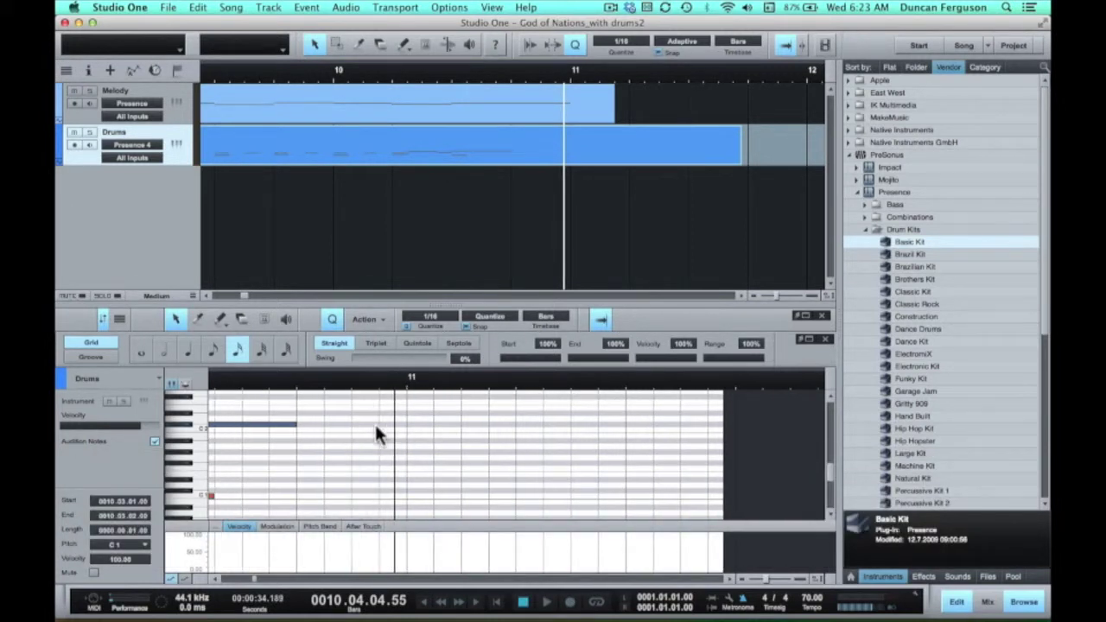
Lengthen the drum notes after the first beat of bar 3 up to the bar 4 tom fill to eighth notes (0000.00.02.00).
scroll(375, 424, "left", 8)
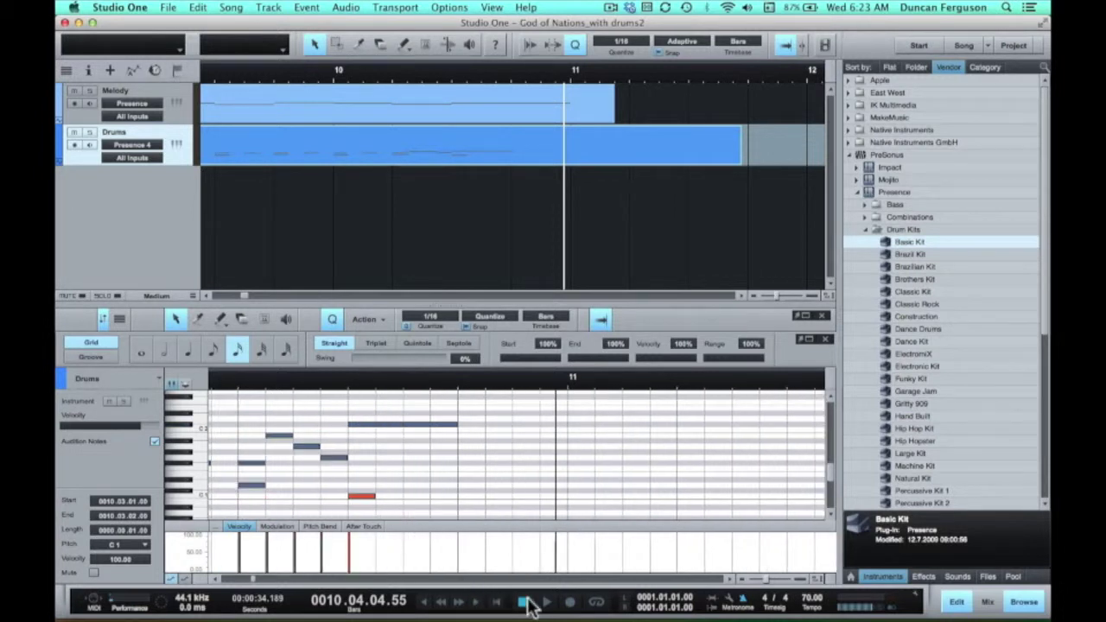
key("w")
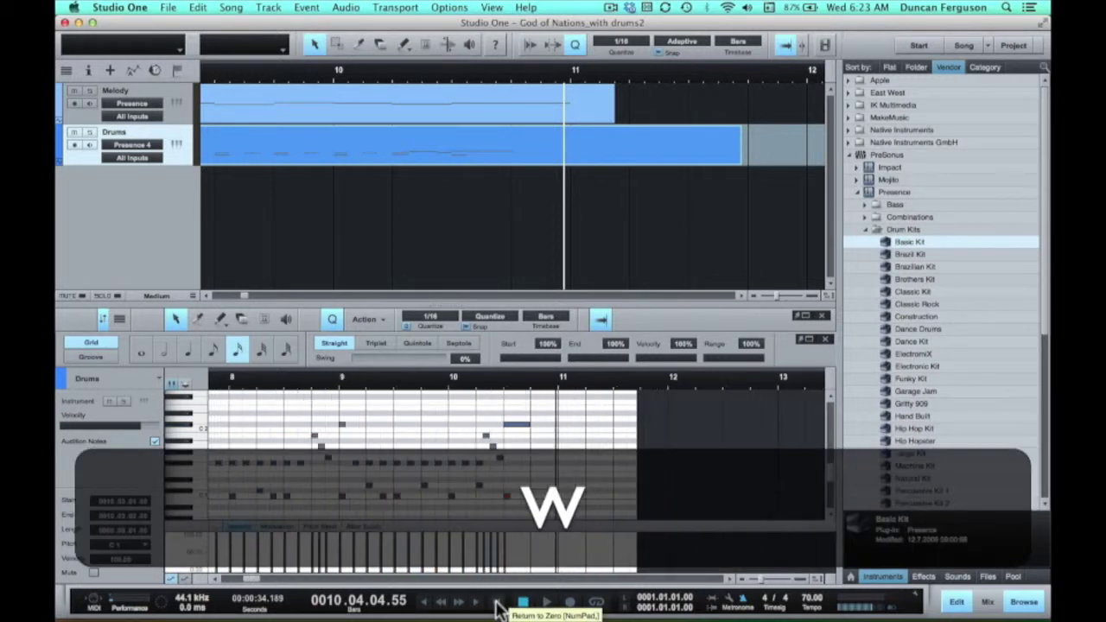
scroll(497, 467, "left", 14)
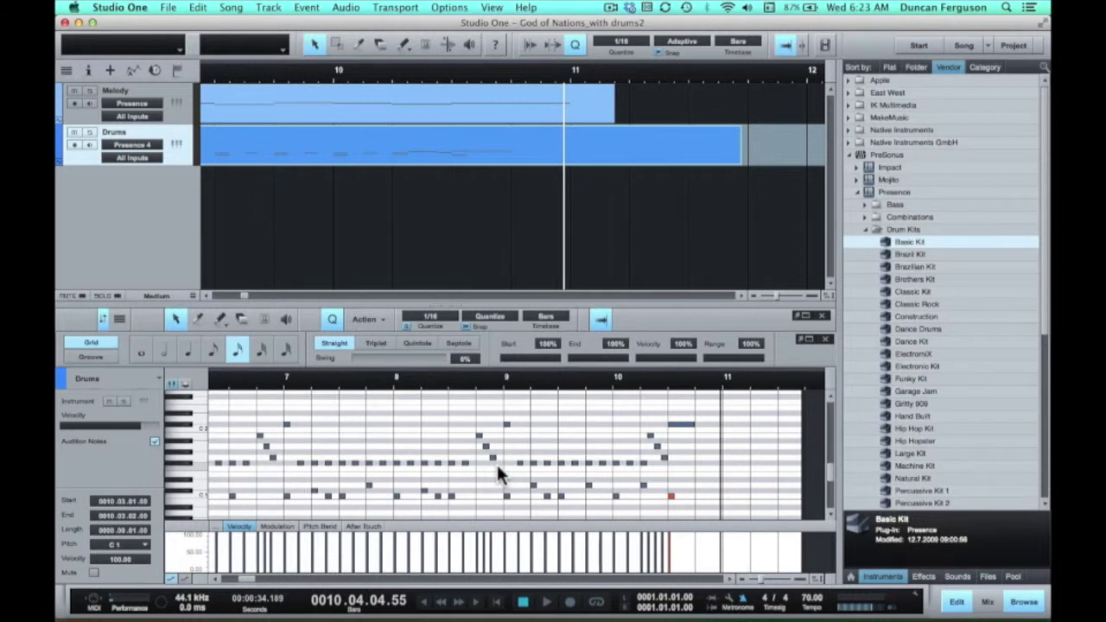
scroll(497, 464, "left", 20)
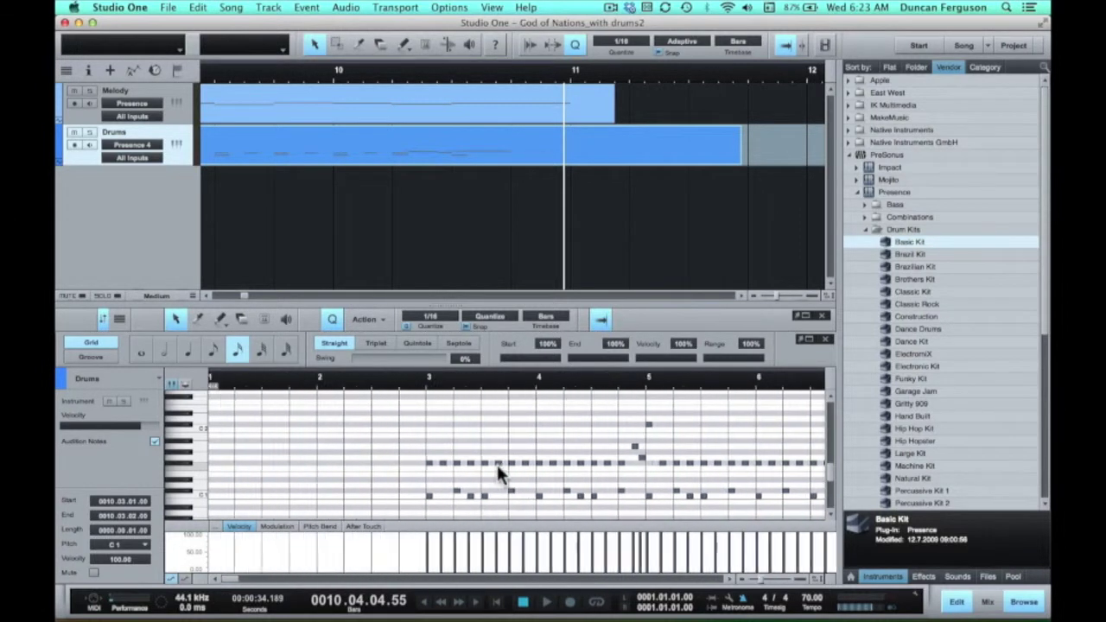
left_click(428, 384)
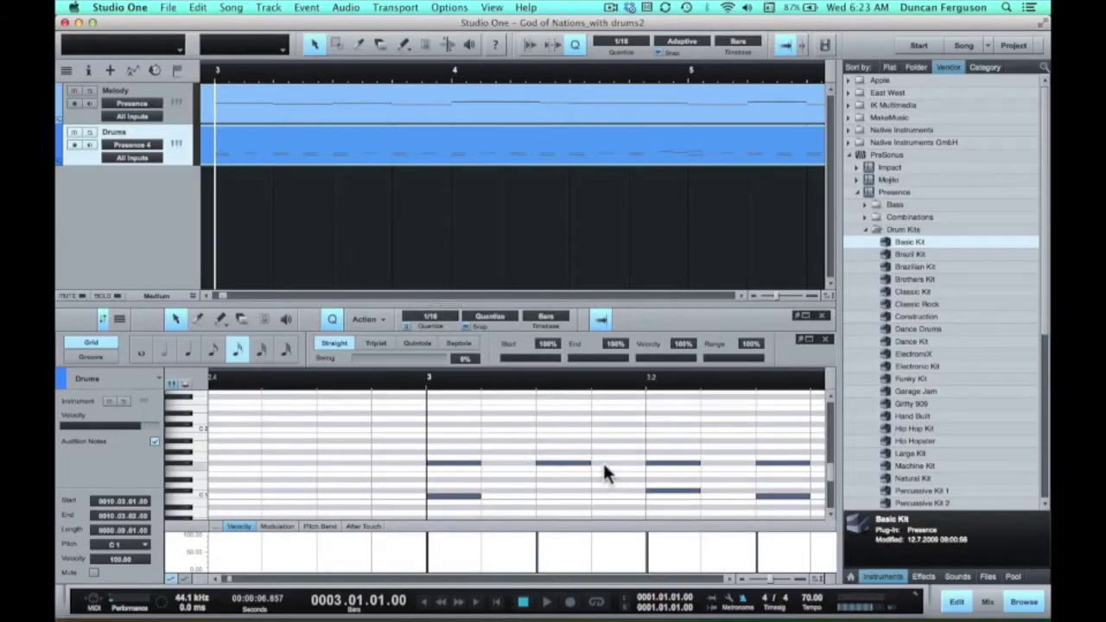
scroll(606, 438, "right", 5)
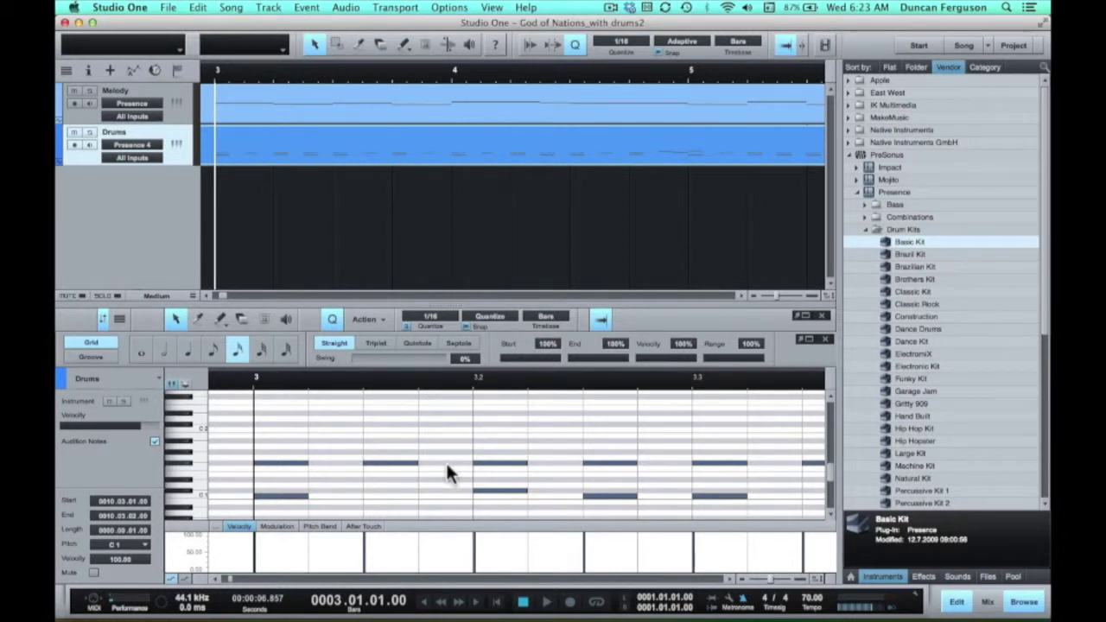
key("w")
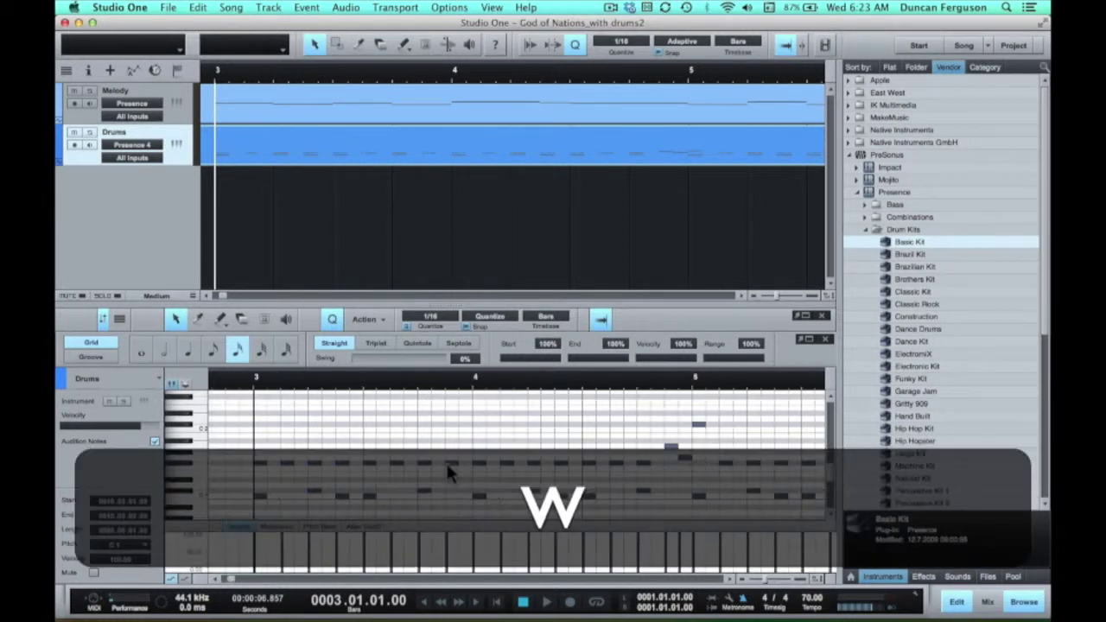
left_click_drag(260, 414, 660, 464)
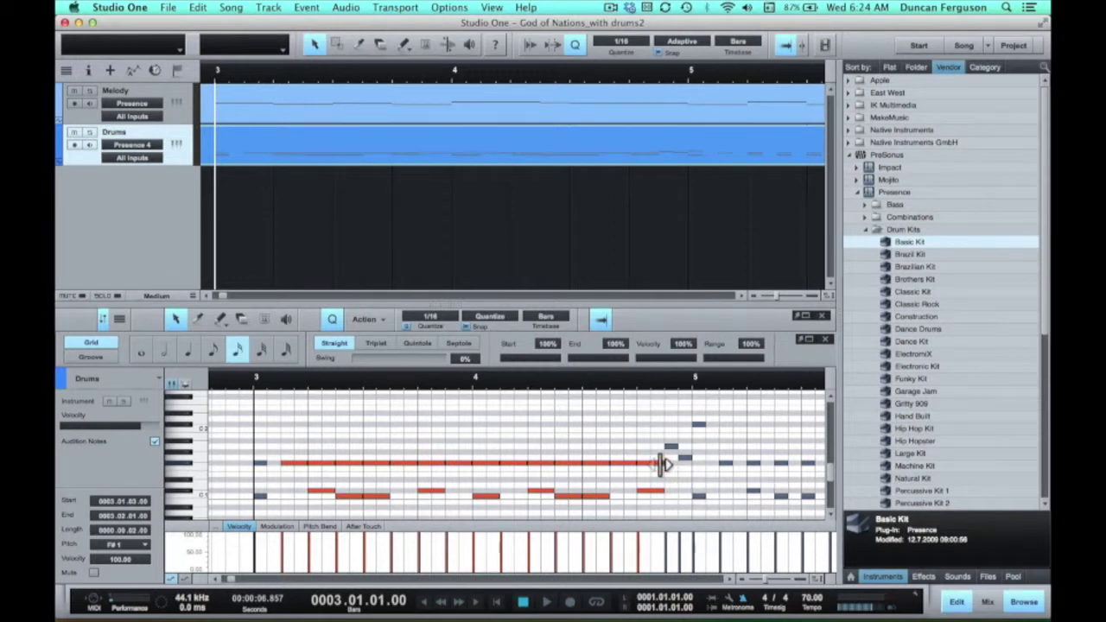
Lengthen the cymbal, hi-hat, kick and snare notes of bars 5–6 and 7–8 to eighth notes, leaving out the tom fills.
scroll(662, 465, "right", 3)
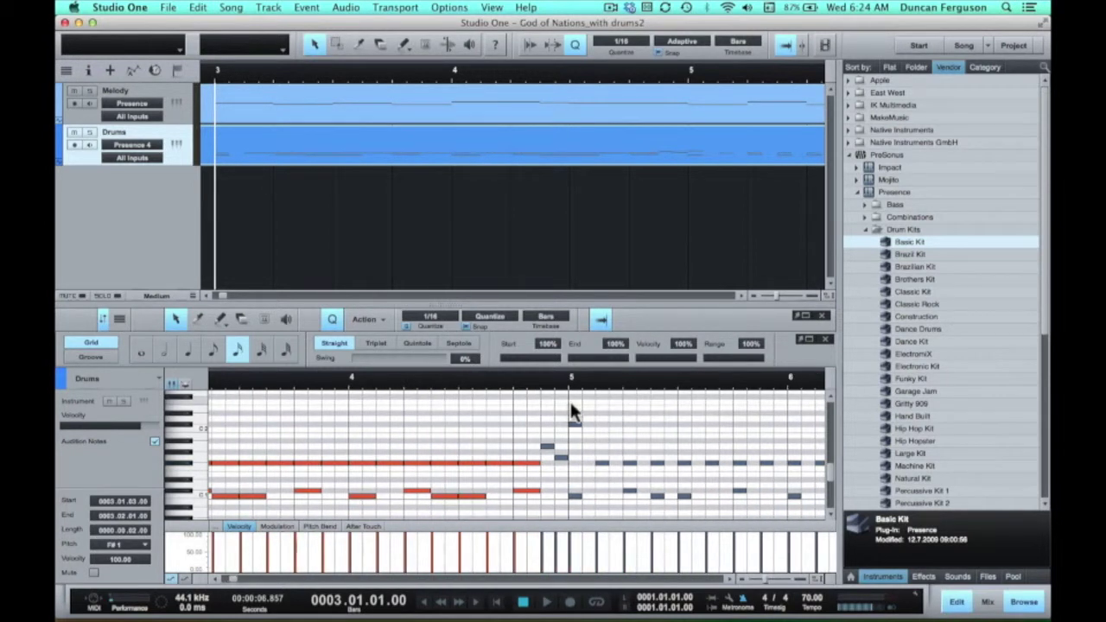
left_click_drag(573, 402, 714, 501)
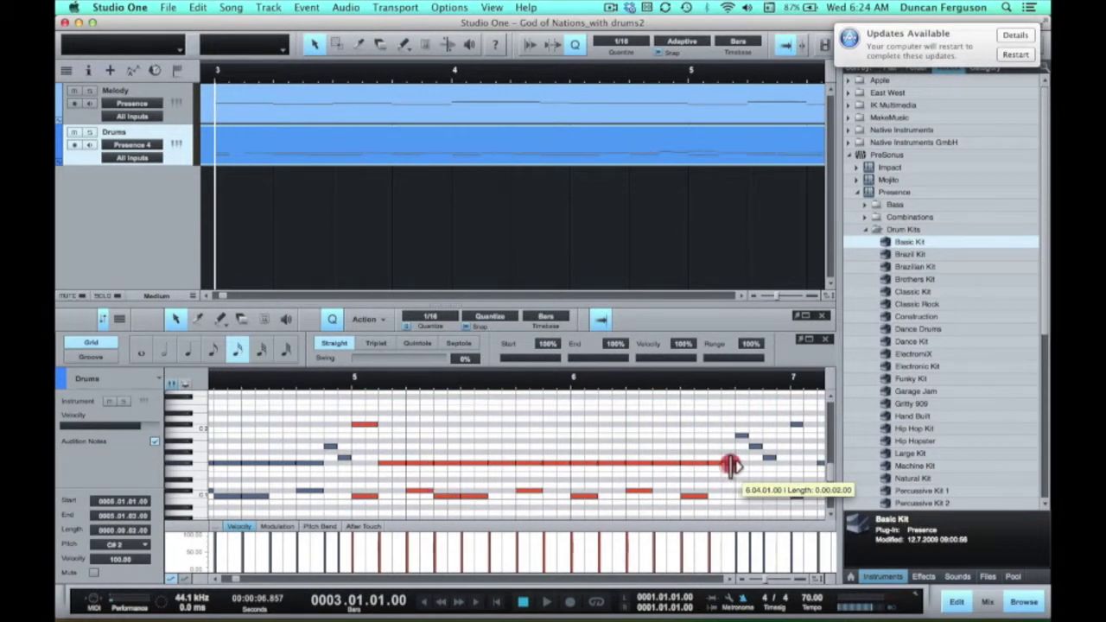
scroll(729, 466, "right", 5)
left_click_drag(431, 400, 721, 510)
left_click_drag(717, 464, 728, 460)
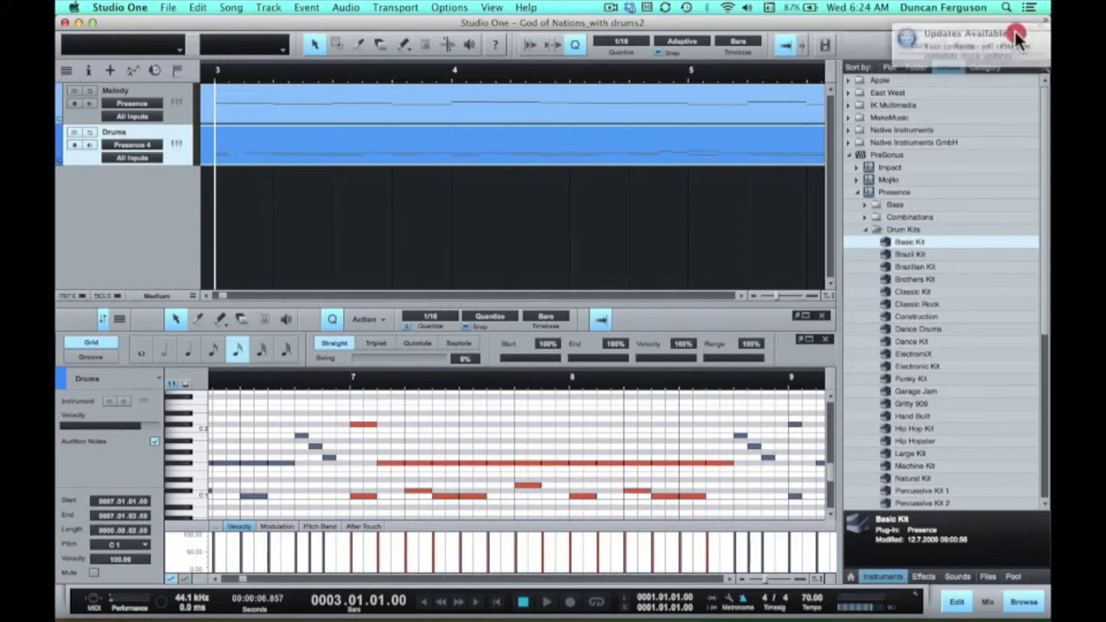
Lengthen the last tom of the bar 8 fill and the notes from bar 9 up to the bar 10 fill to eighth notes.
scroll(727, 428, "right", 5)
left_click_drag(511, 458, 533, 457)
left_click_drag(542, 399, 641, 510)
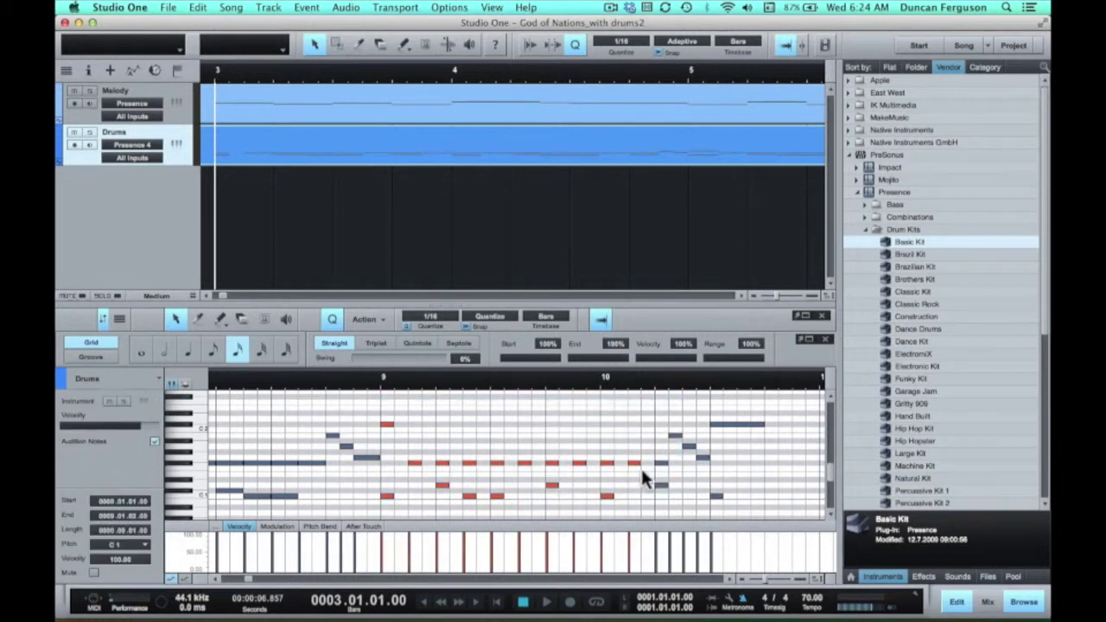
left_click_drag(647, 464, 655, 465)
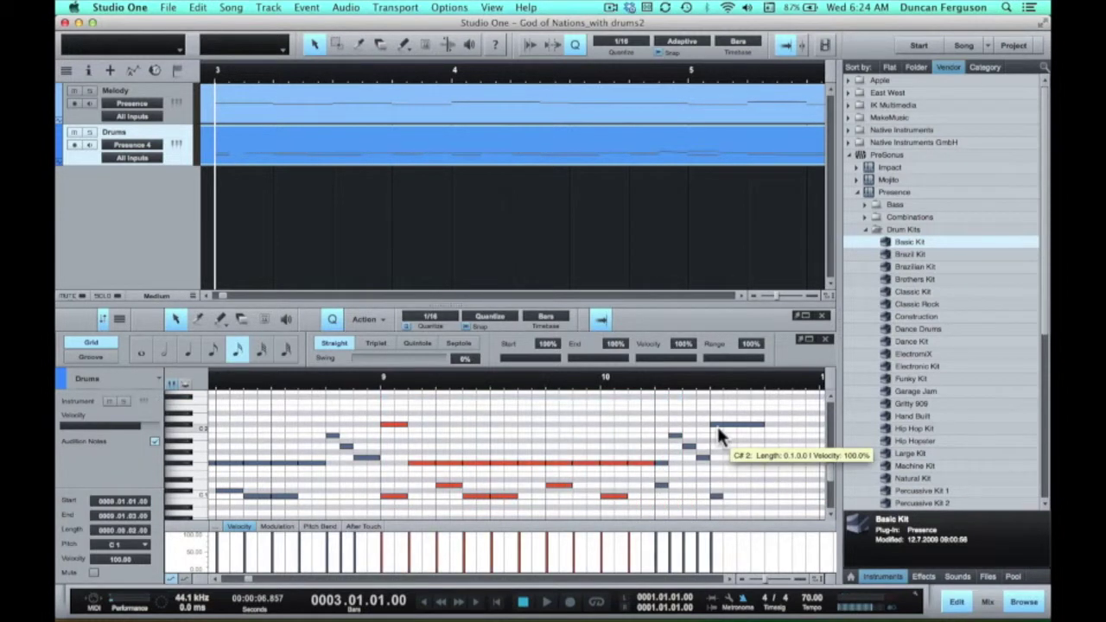
Lengthen the final C1 kick at 10.03.01 to one beat and play back the ending from bar 9.
left_click_drag(724, 498, 765, 496)
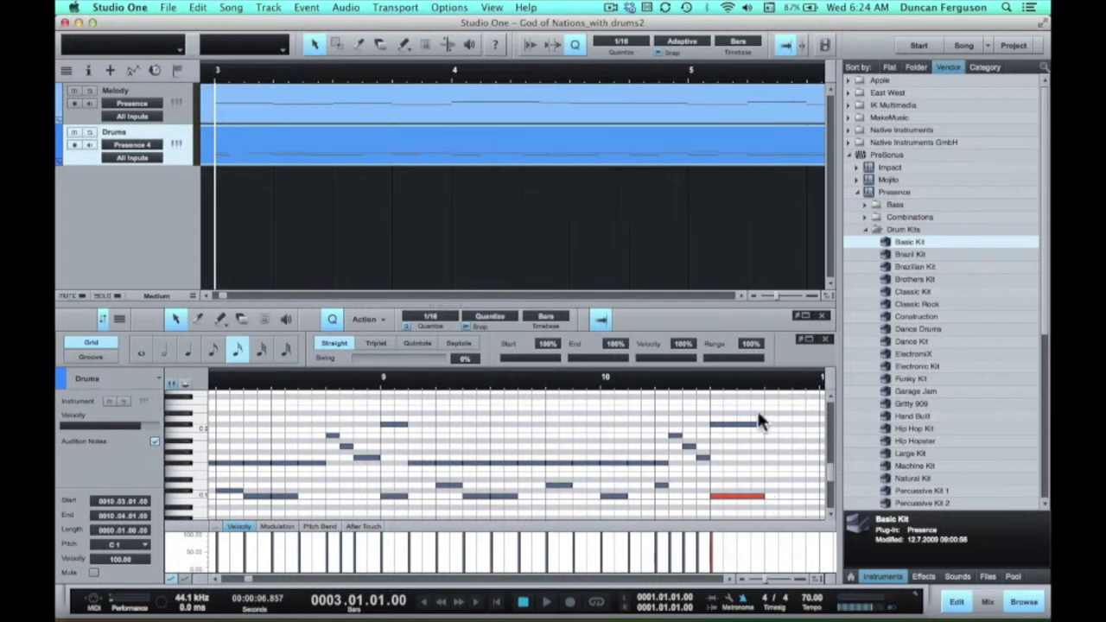
left_click(379, 379)
key("space")
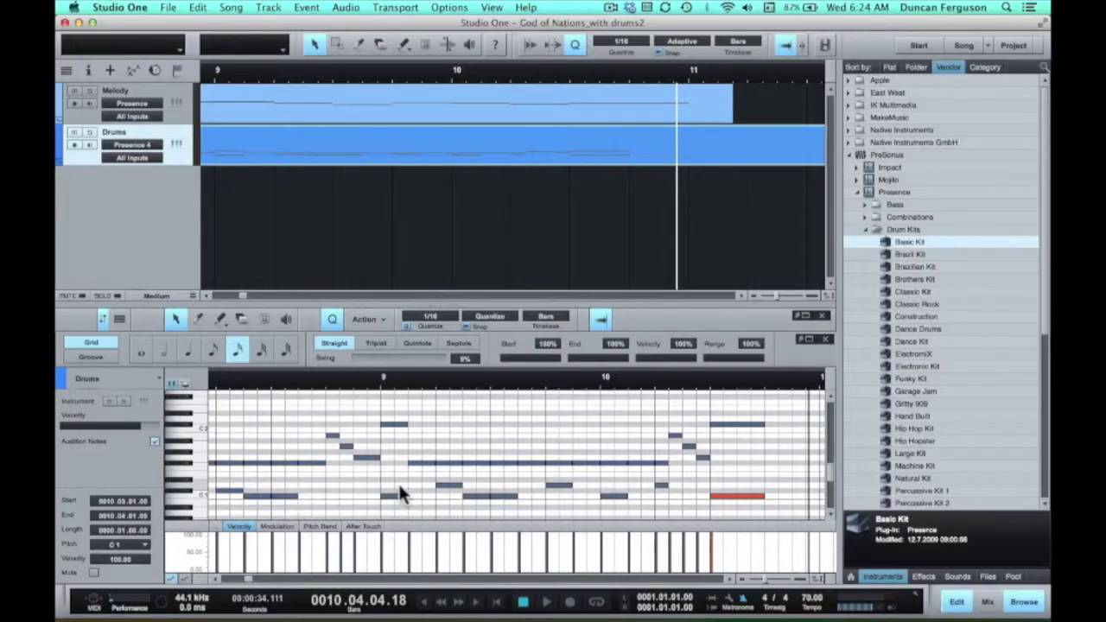
Save the song and save a MIDI File (.mid) copy named God of Nations_with drums_3 in the GON tutorial files folder.
key("super+s")
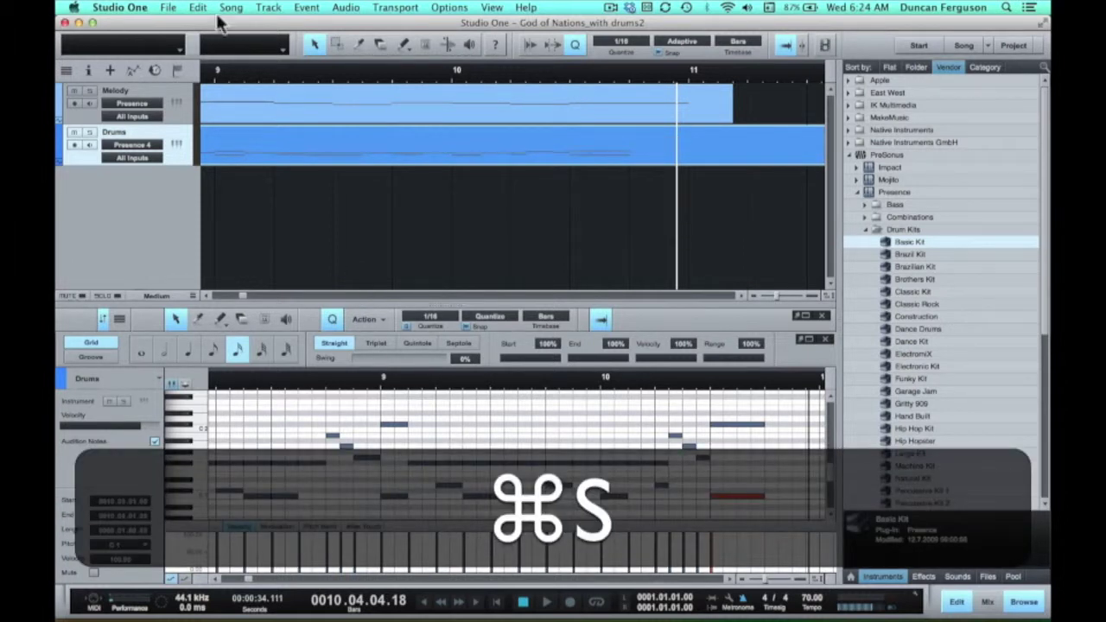
left_click(167, 8)
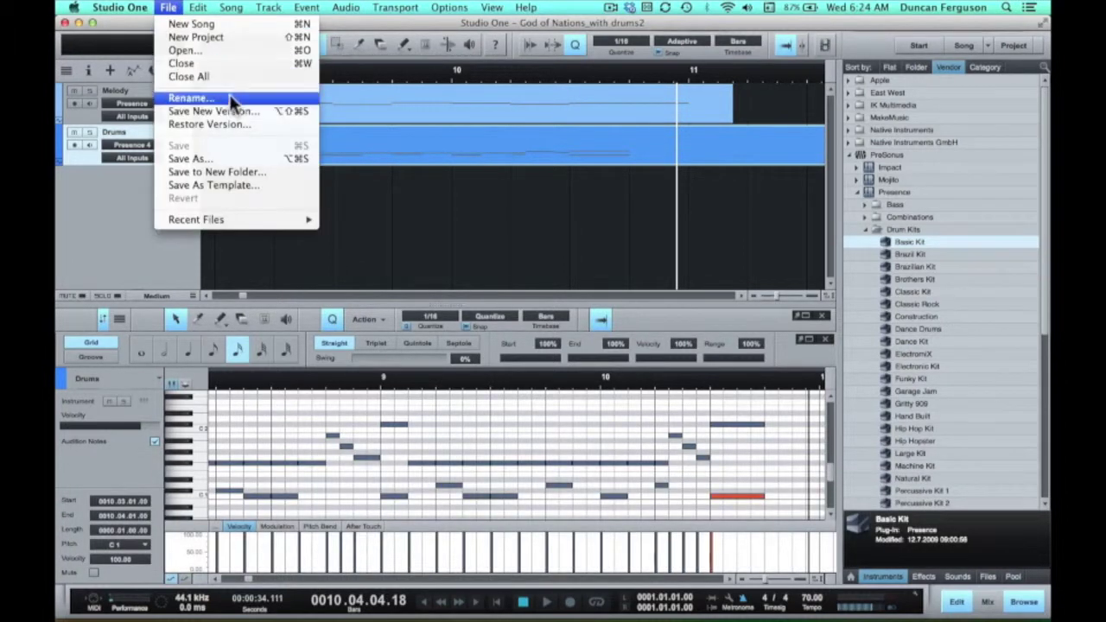
left_click(221, 160)
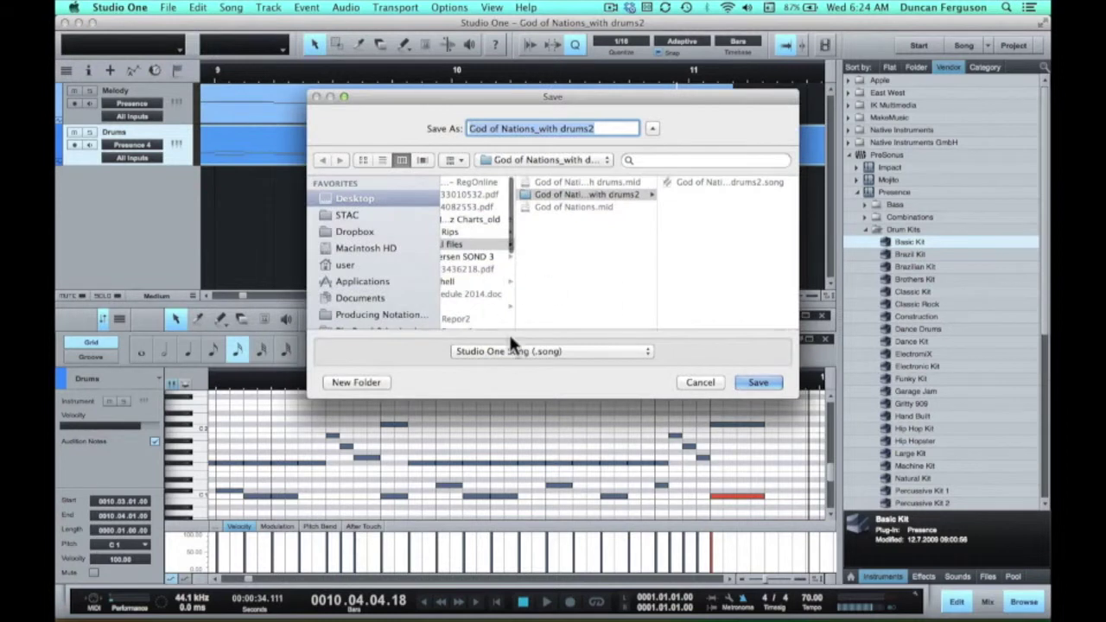
left_click(566, 357)
left_click(553, 364)
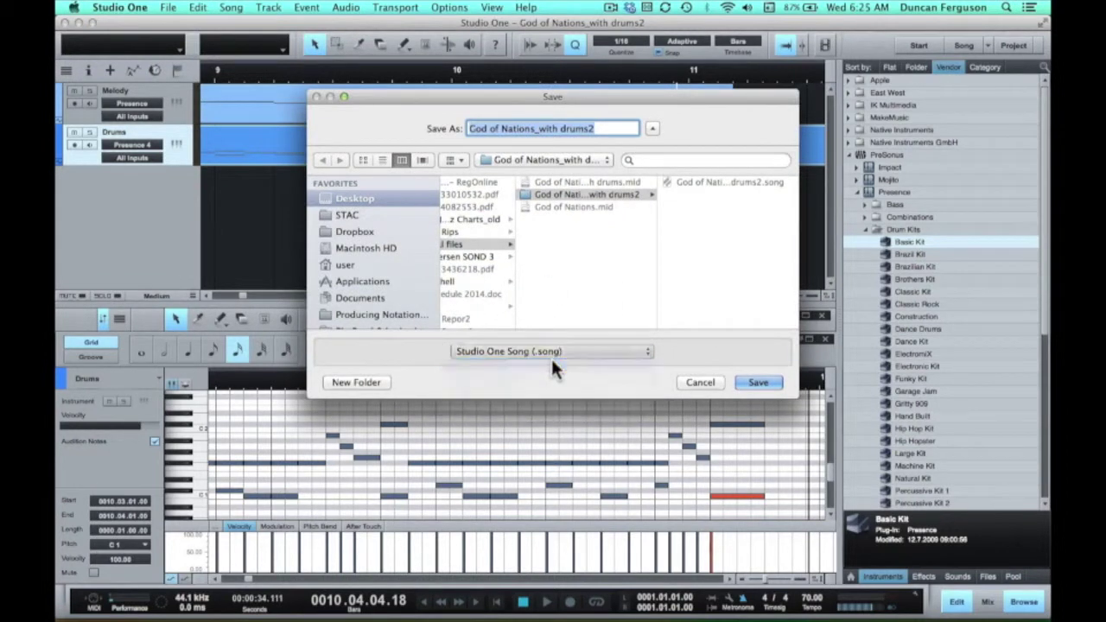
left_click(492, 244)
left_click(594, 128)
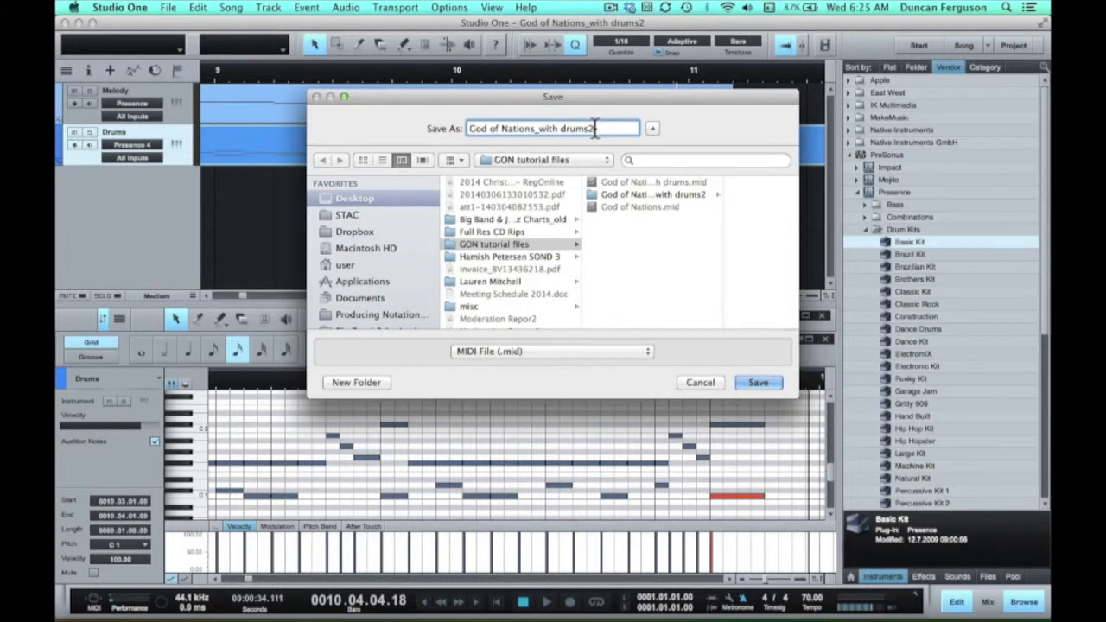
key("BackSpace")
type("_3")
key("Return")
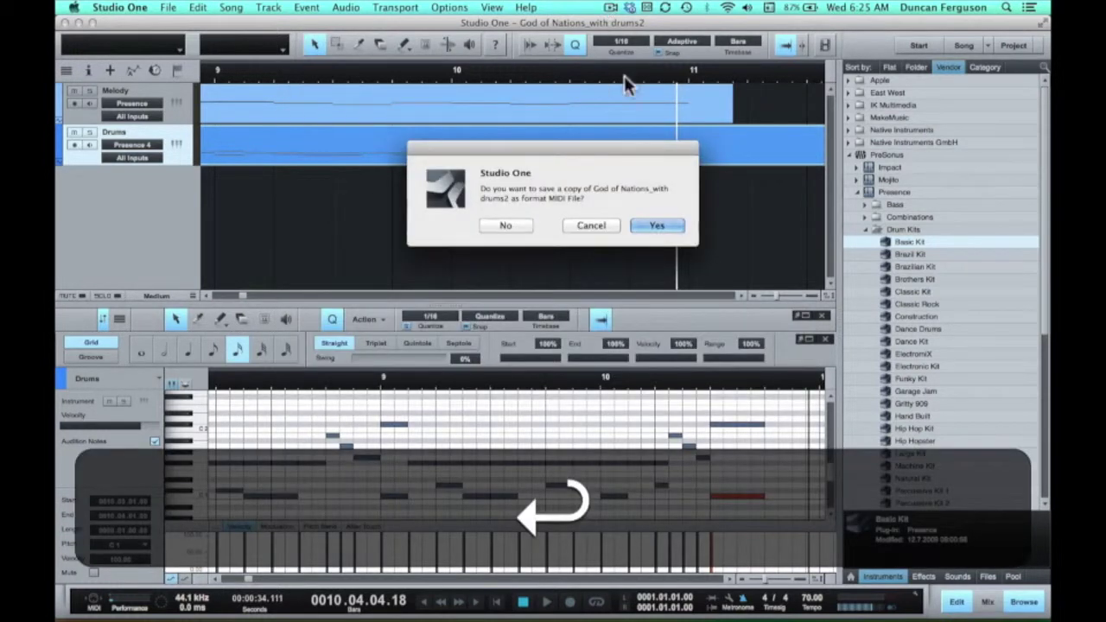
left_click(671, 233)
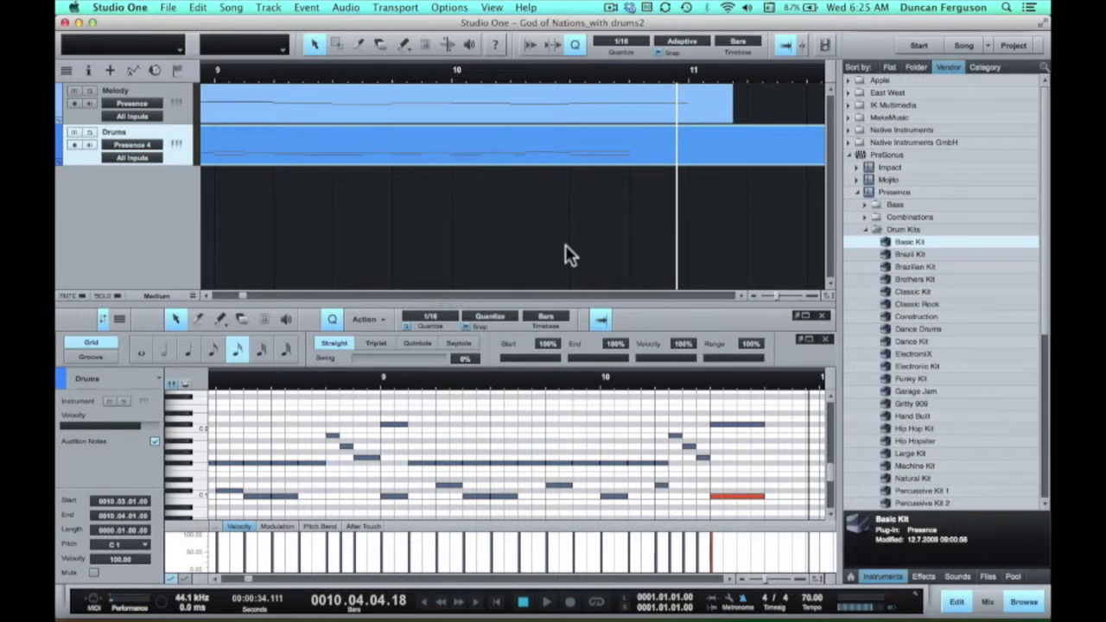
Switch to Sibelius and choose God of Nations_with drums_3.mid from the GON tutorial files folder for MIDI import.
key("super+Tab")
key("super+Tab")
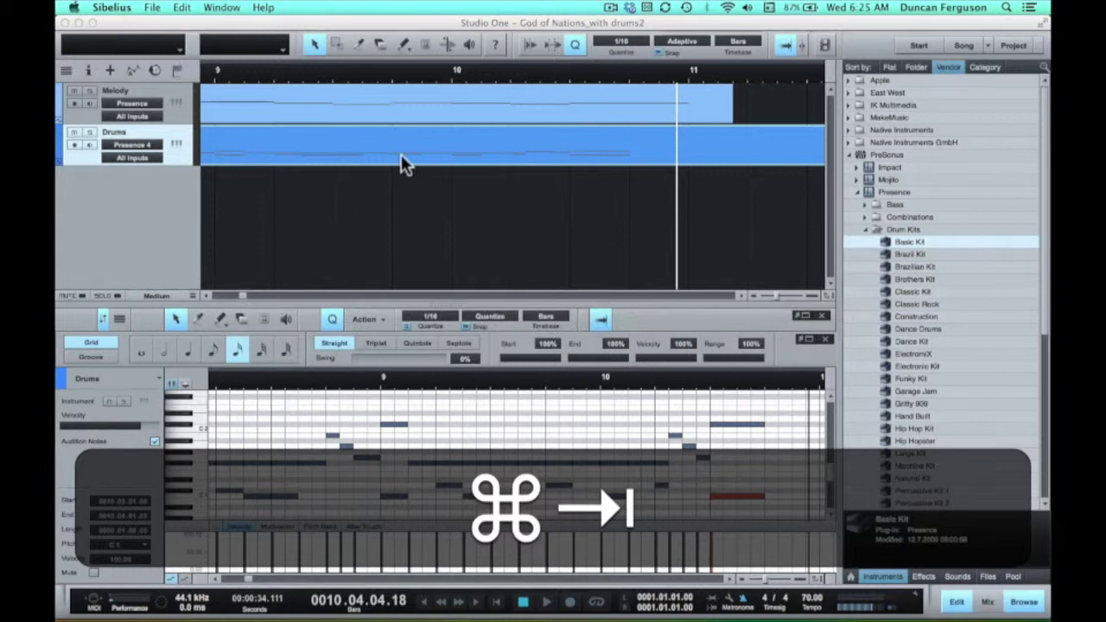
left_click(149, 7)
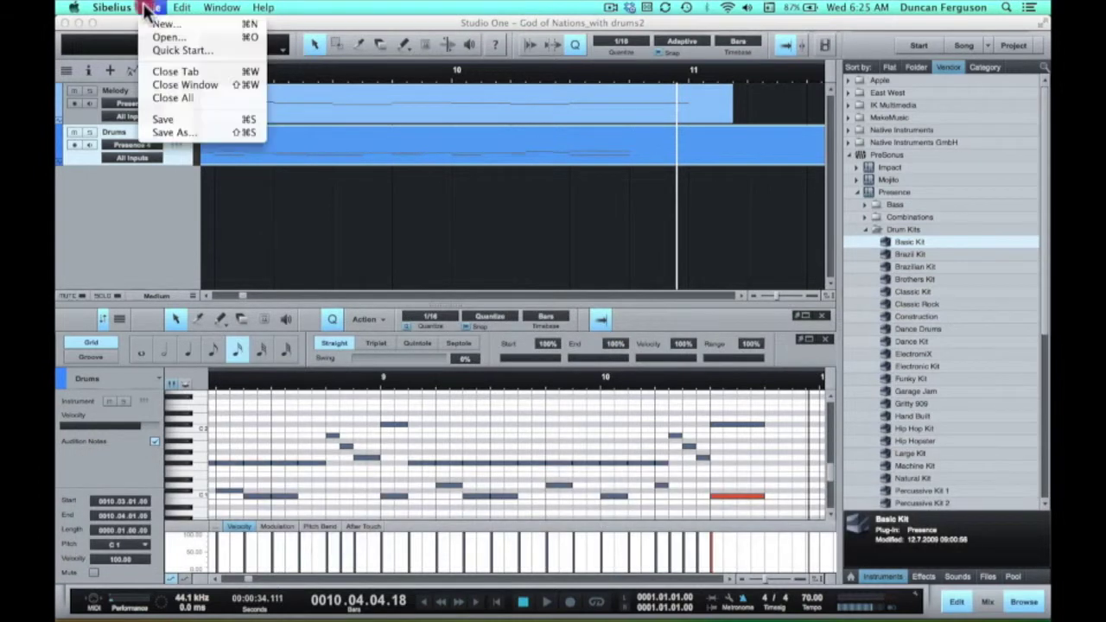
left_click(218, 52)
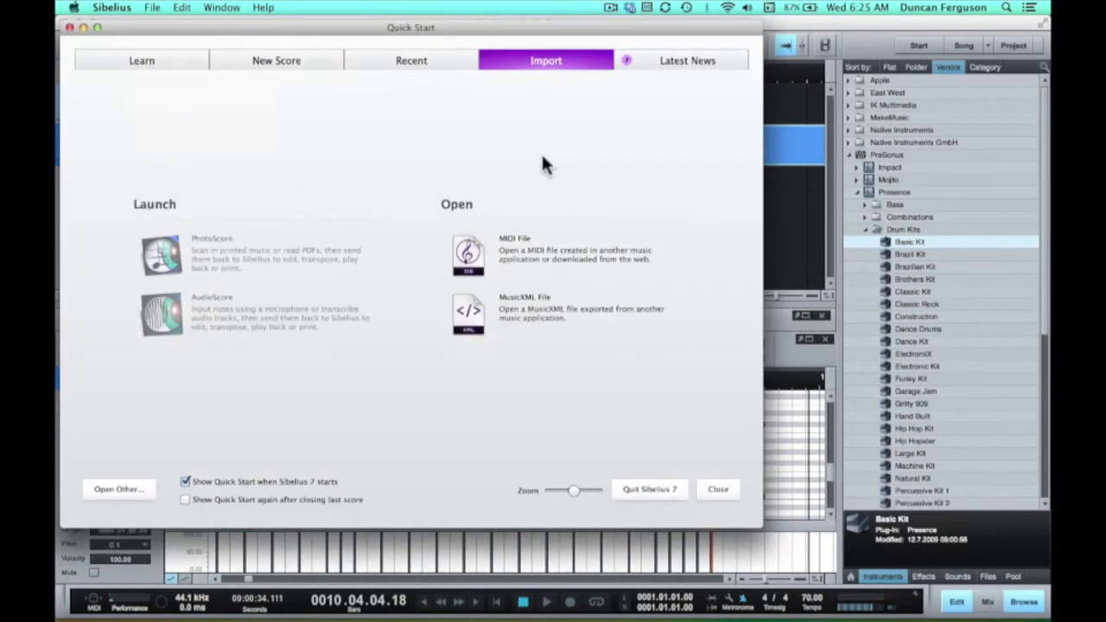
left_click(556, 249)
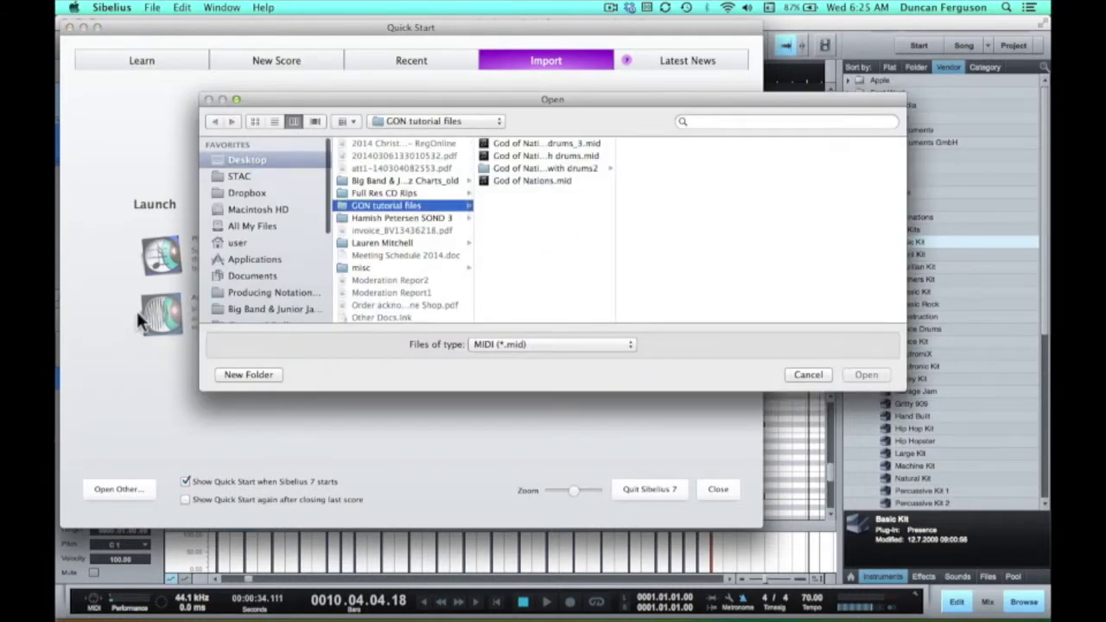
left_click(591, 143)
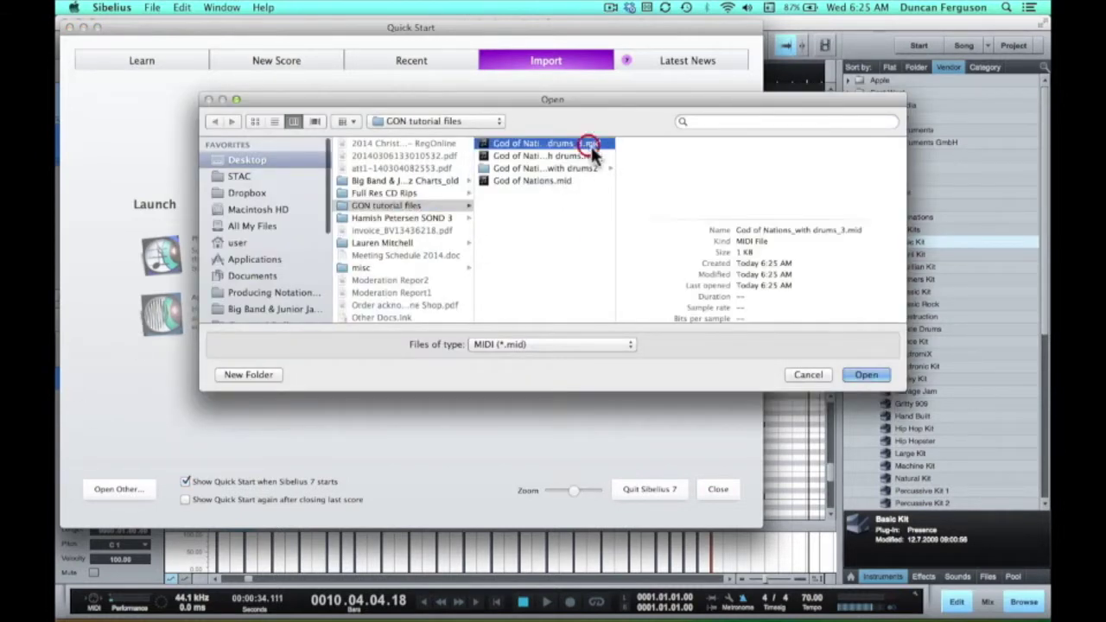
left_click(864, 374)
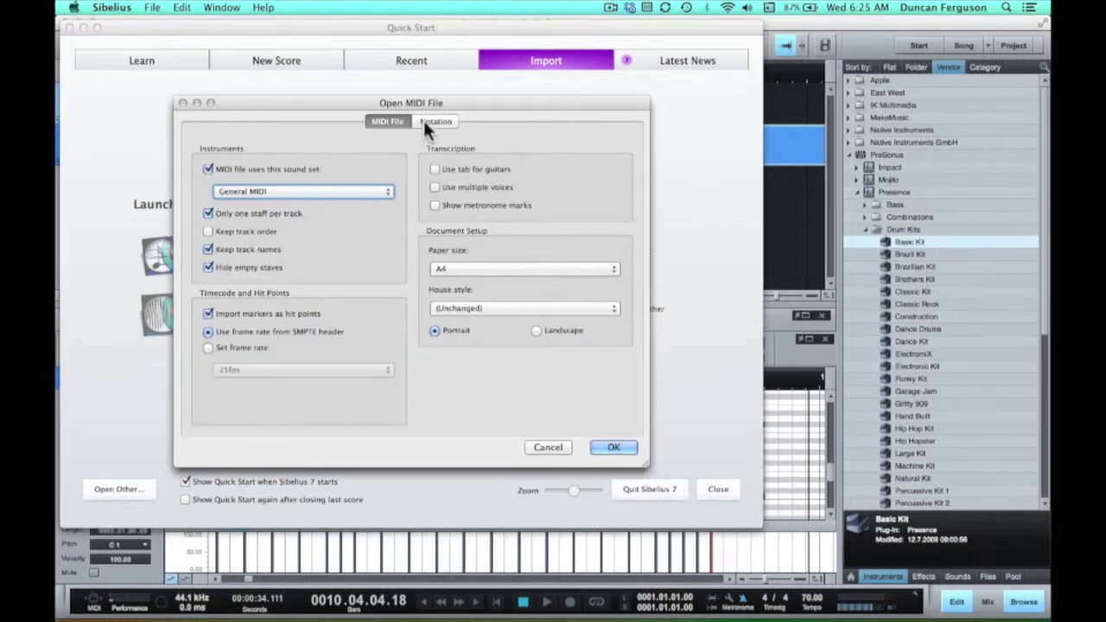
Check the notation options and their minimum duration, then import the MIDI file with the General MIDI sound set and one staff per track.
left_click(428, 122)
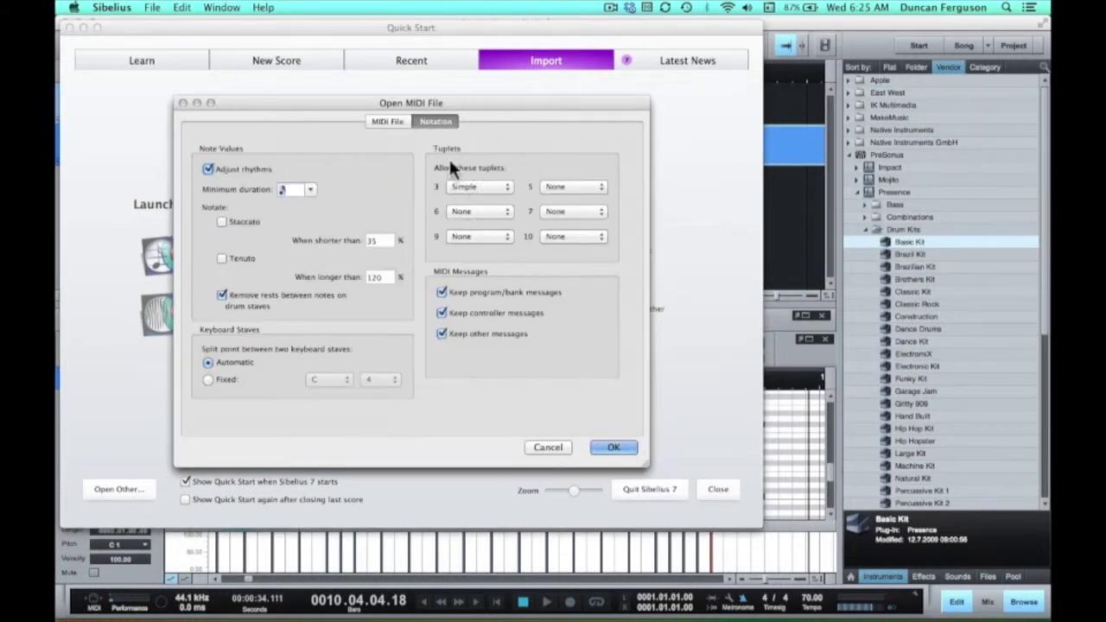
left_click(310, 189)
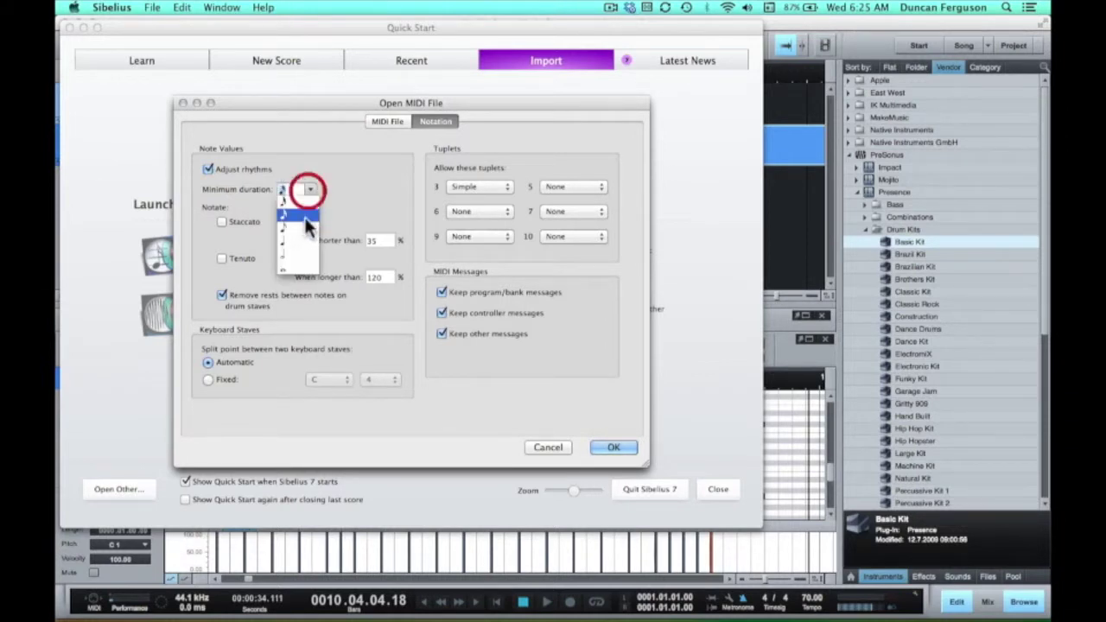
left_click(366, 199)
left_click(392, 119)
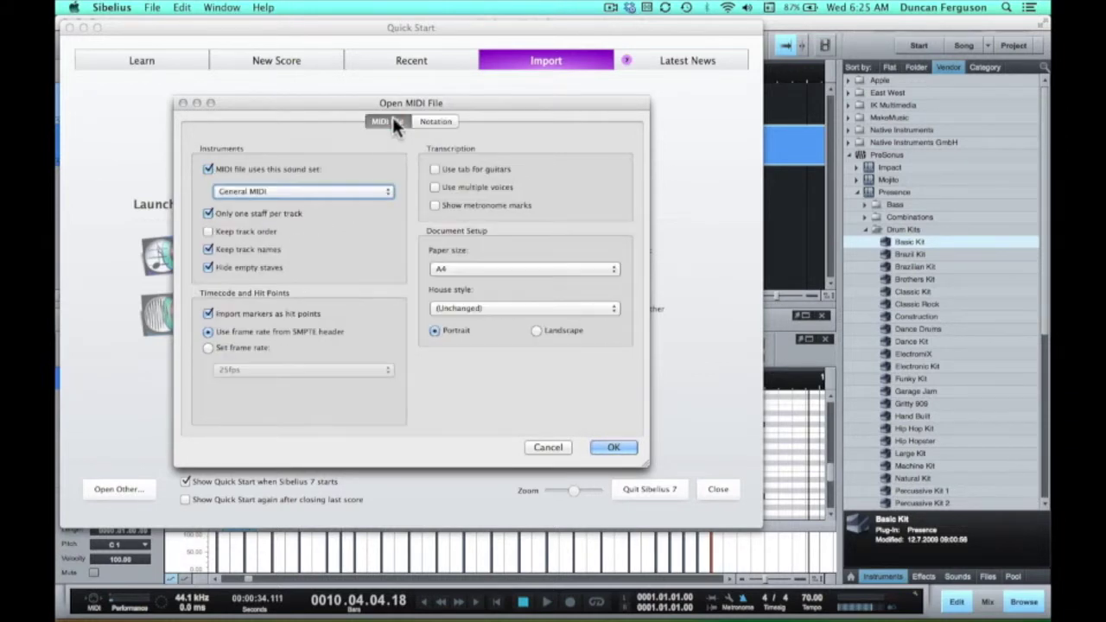
left_click(610, 447)
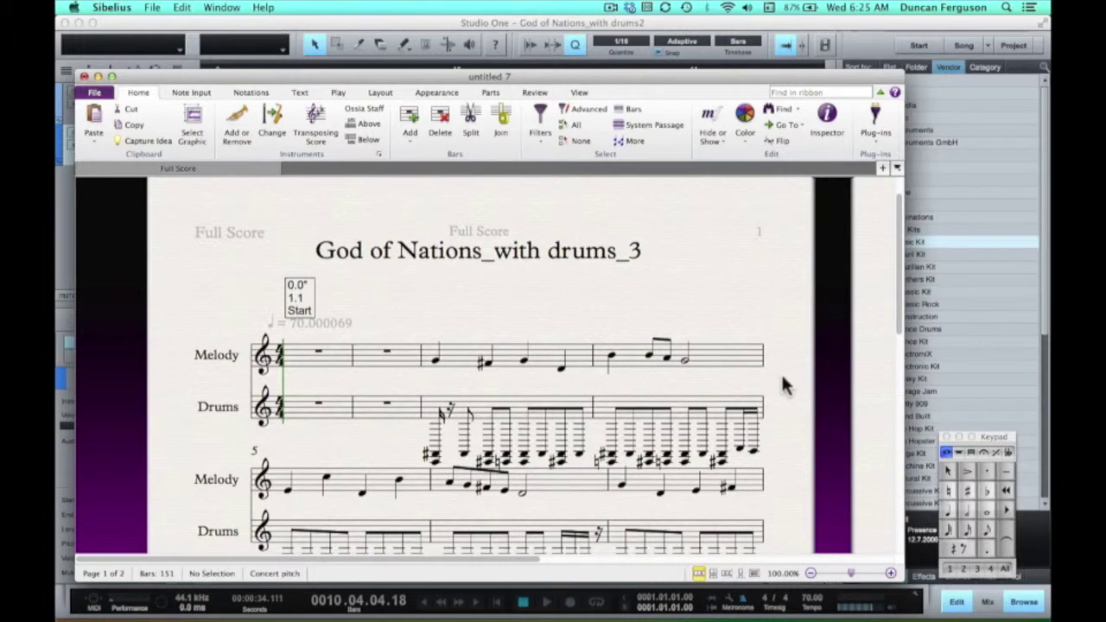
Apply the Percussion Pitch Map plug-in to the entire Drums staff using the GM Map - Drum Set or Percussion 5 lines.
scroll(783, 383, "down", 5)
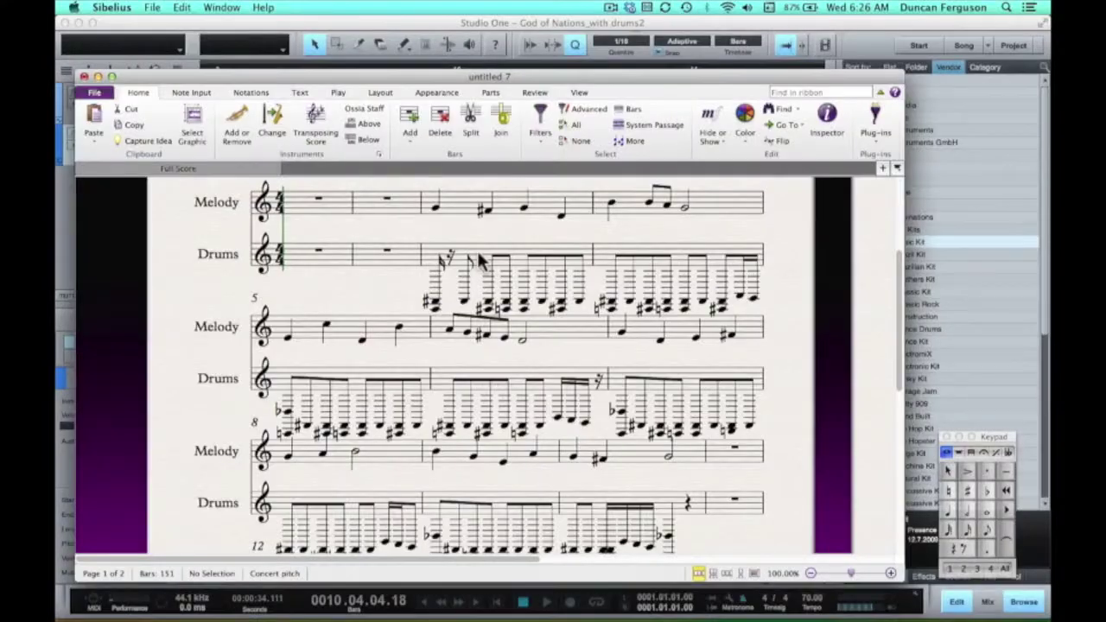
double_click(478, 255)
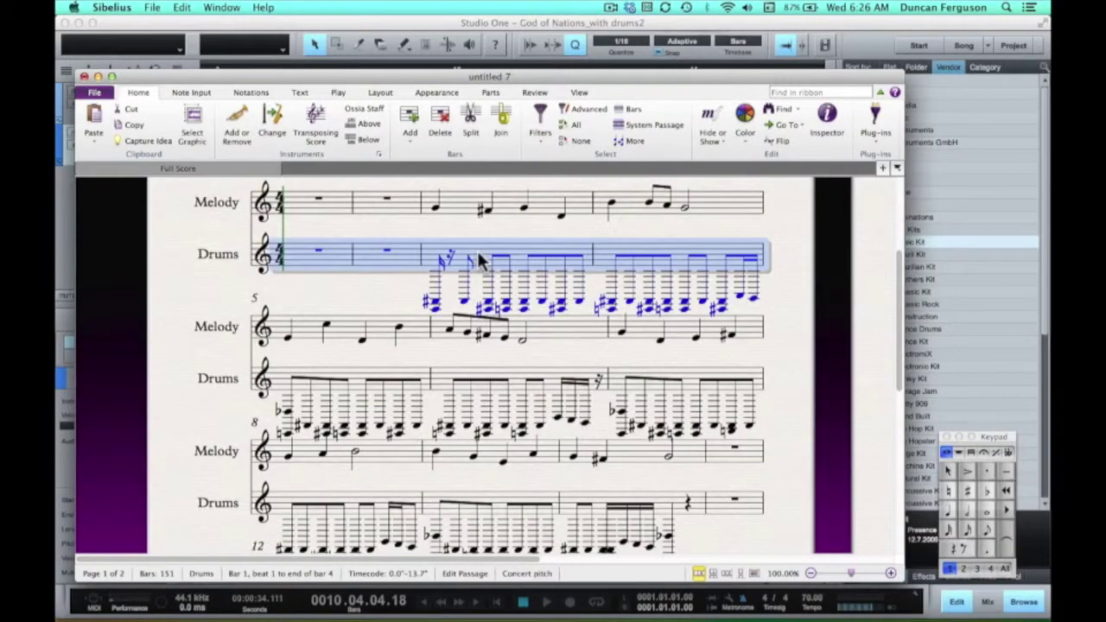
triple_click(480, 253)
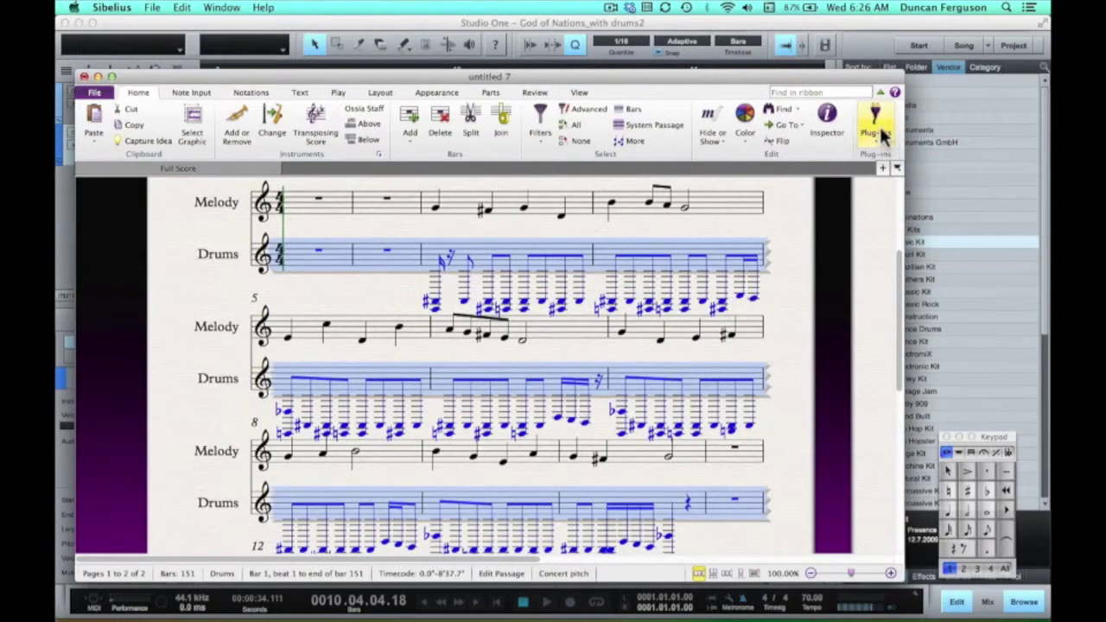
double_click(140, 86)
double_click(138, 91)
left_click(875, 126)
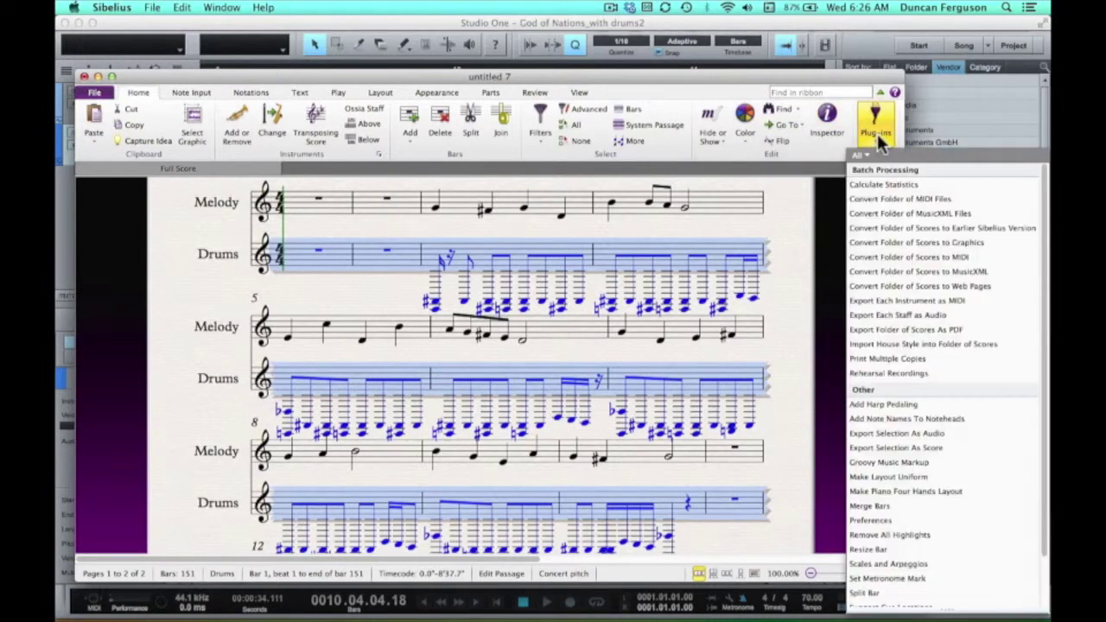
scroll(916, 413, "down", 3)
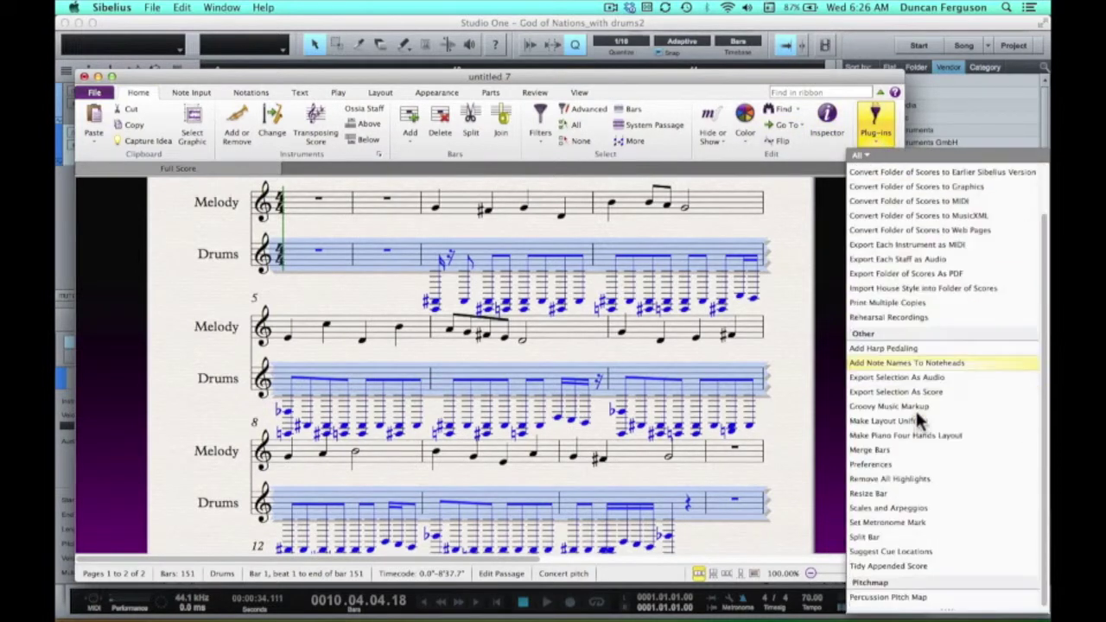
left_click(898, 598)
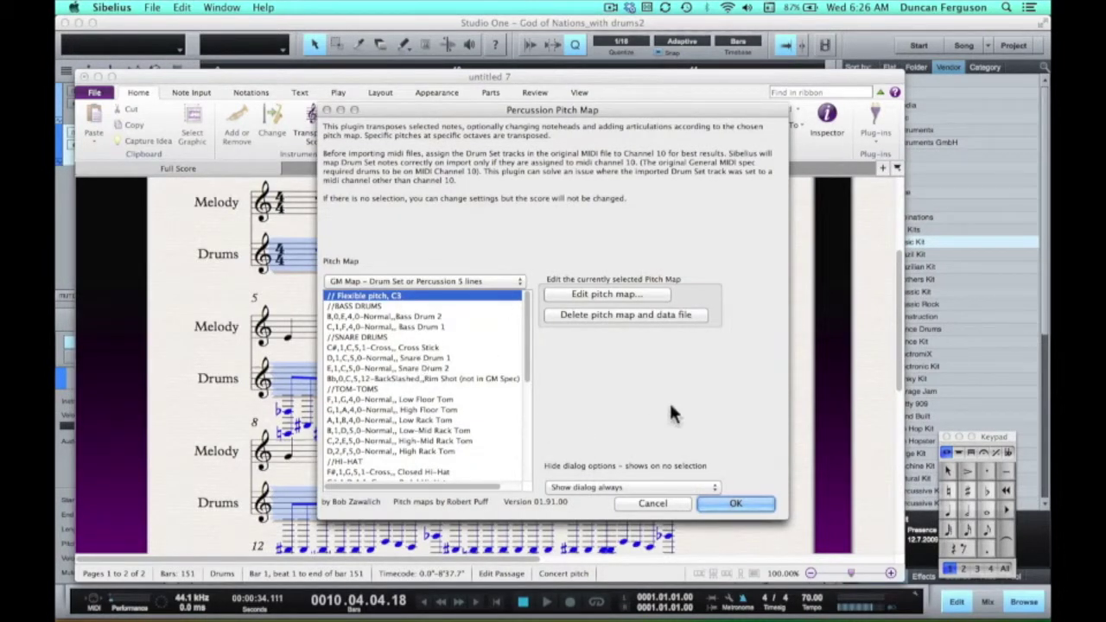
left_click(750, 504)
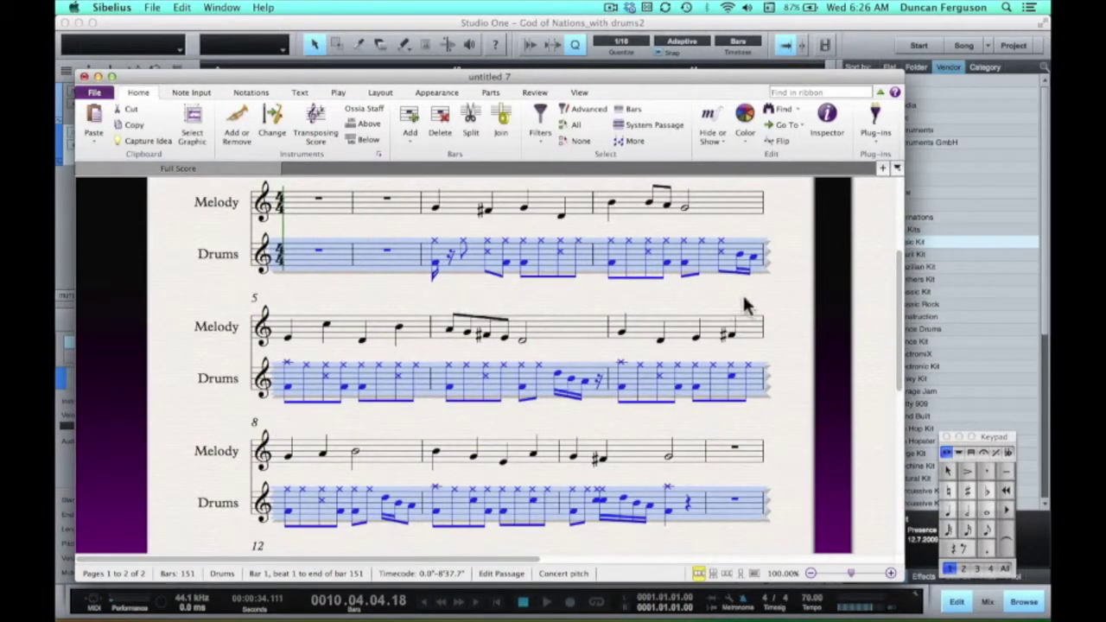
key("Escape")
Change the Drums notes at bar 3, beat 1 and bar 6, beat 4.5 to eighth notes.
left_click(434, 261)
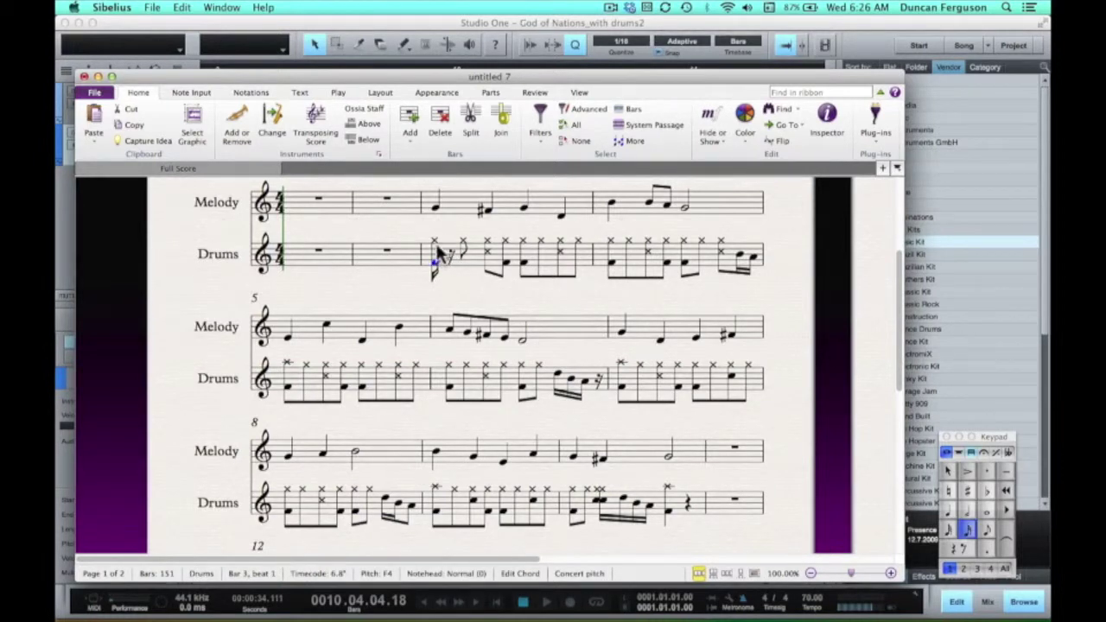
left_click(987, 527)
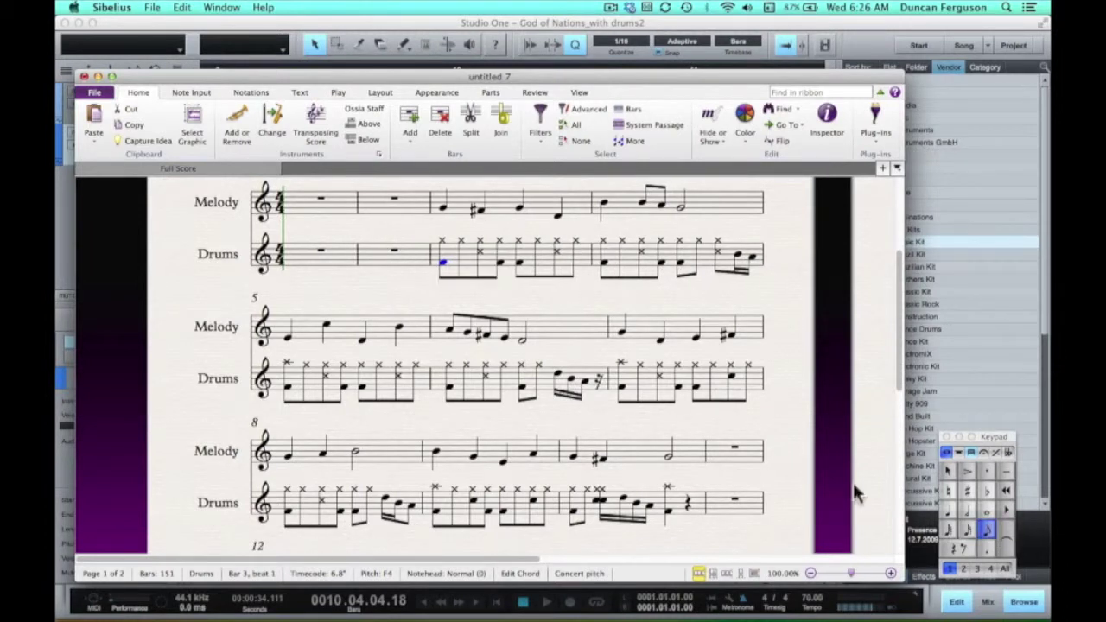
left_click(585, 381)
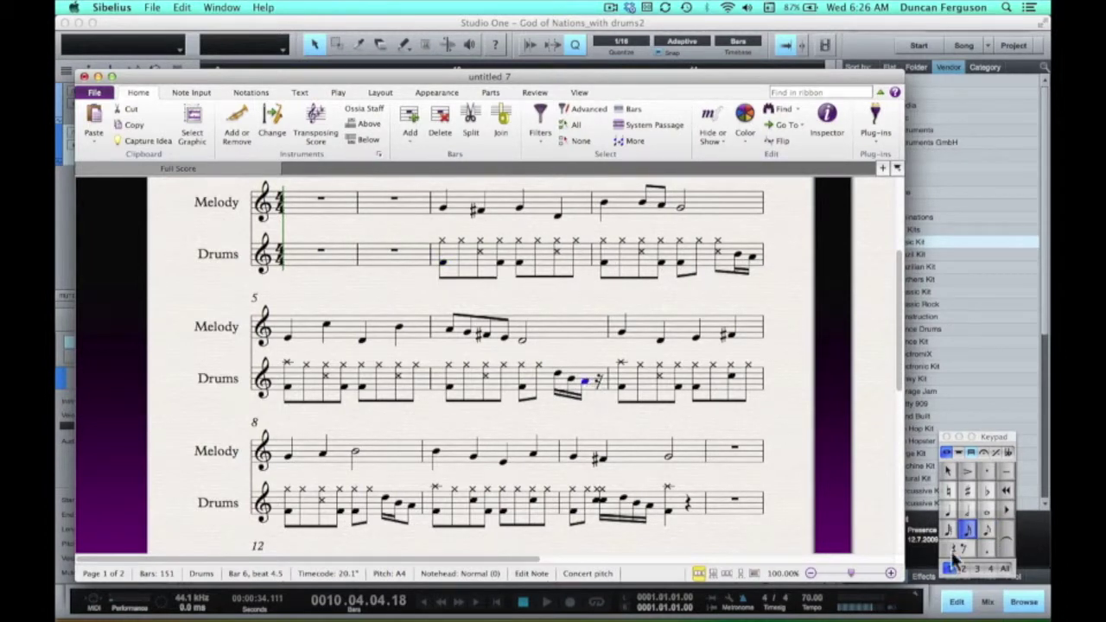
left_click(989, 531)
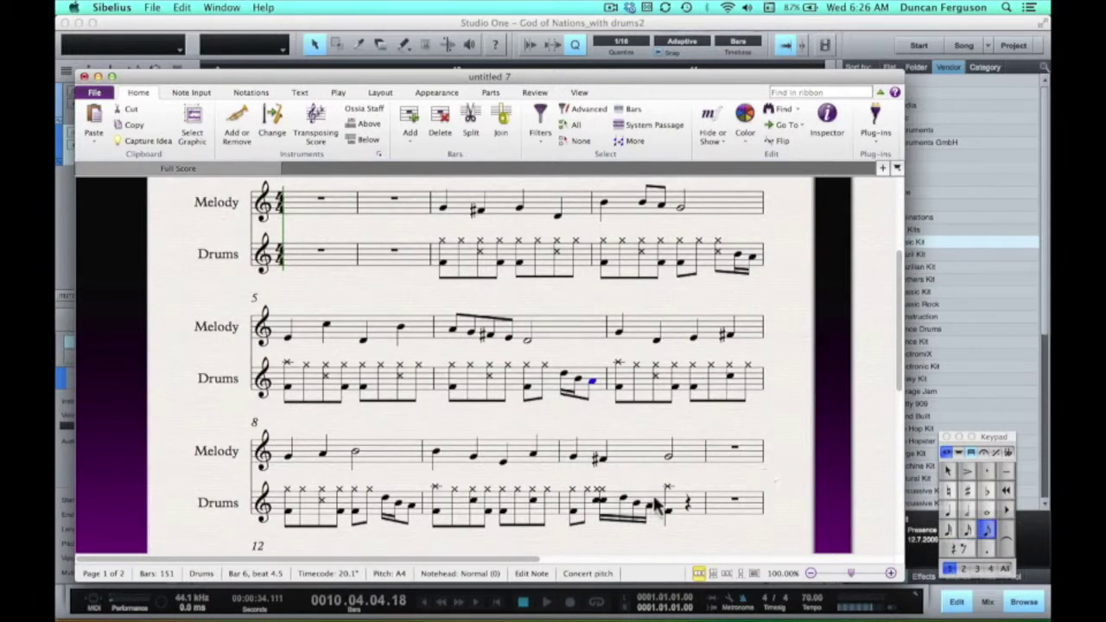
Delete all the clustered Drums notes at bar 10, beat 2.
left_click(601, 503)
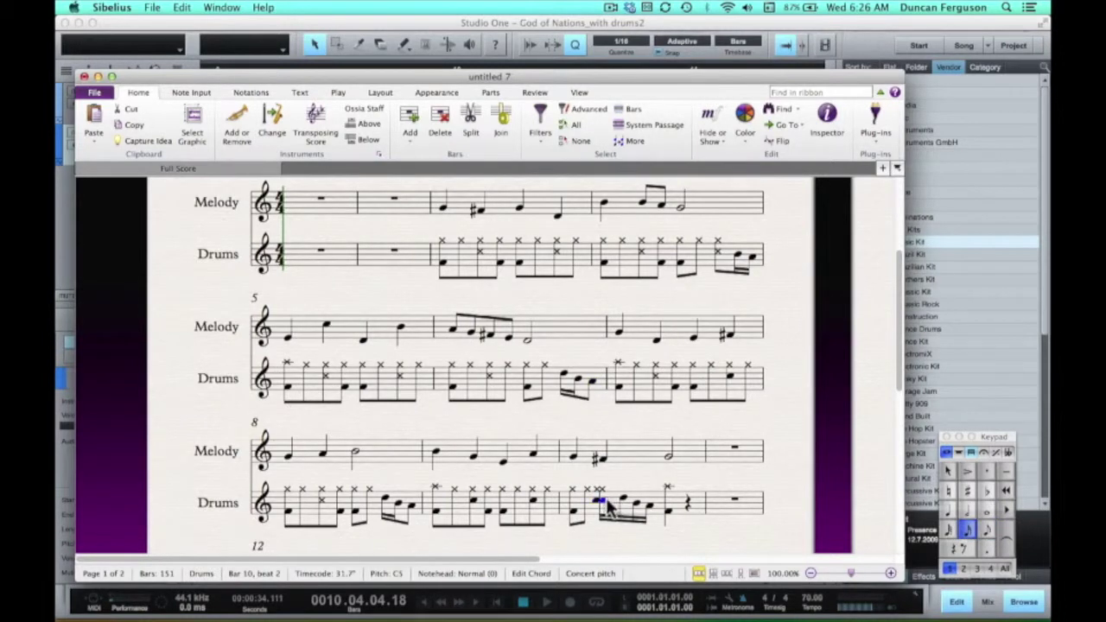
key("BackSpace")
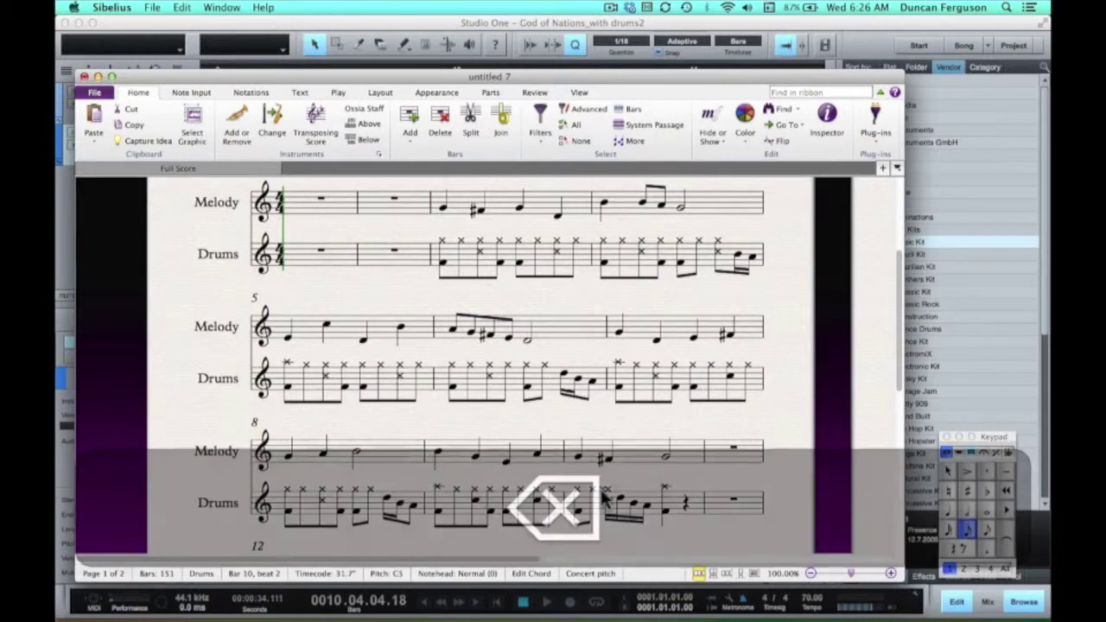
key("BackSpace")
left_click(768, 482)
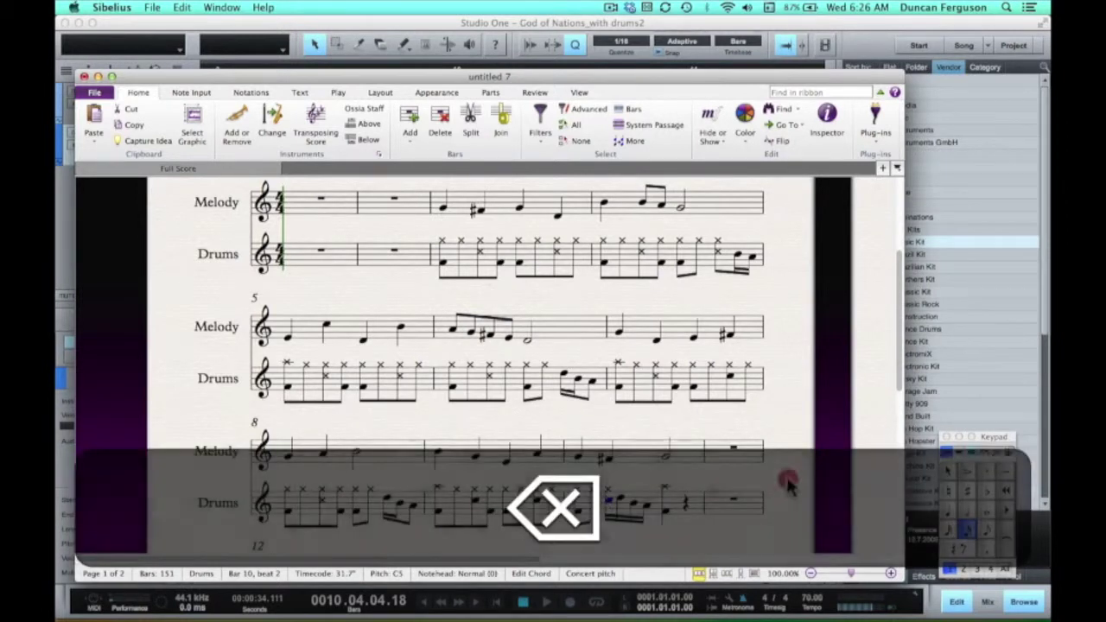
scroll(691, 451, "down", 1)
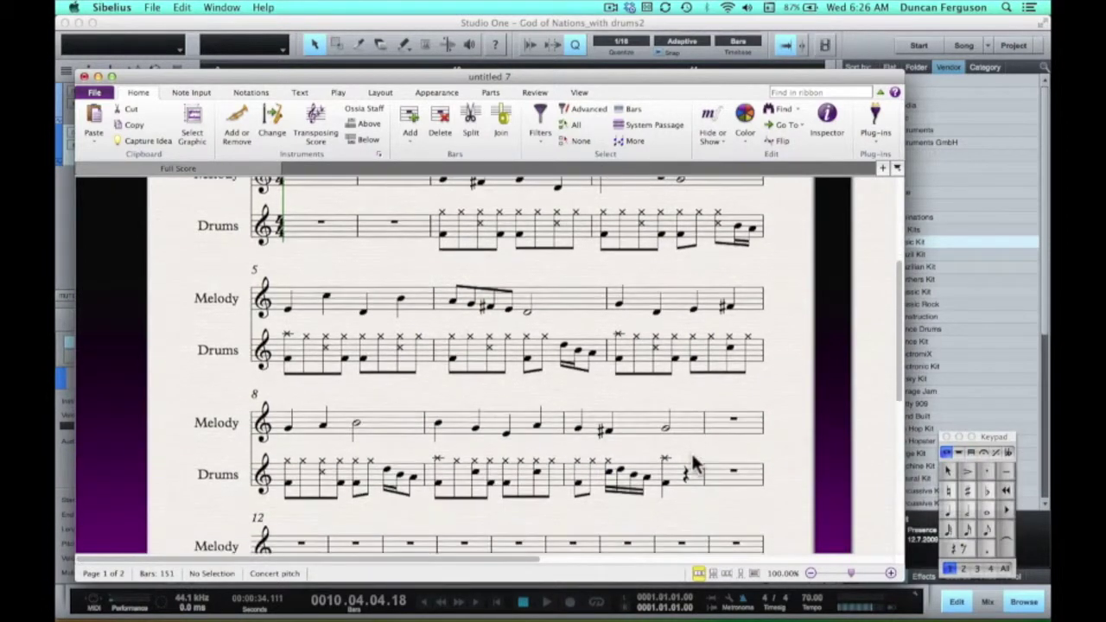
left_click(610, 467)
key("BackSpace")
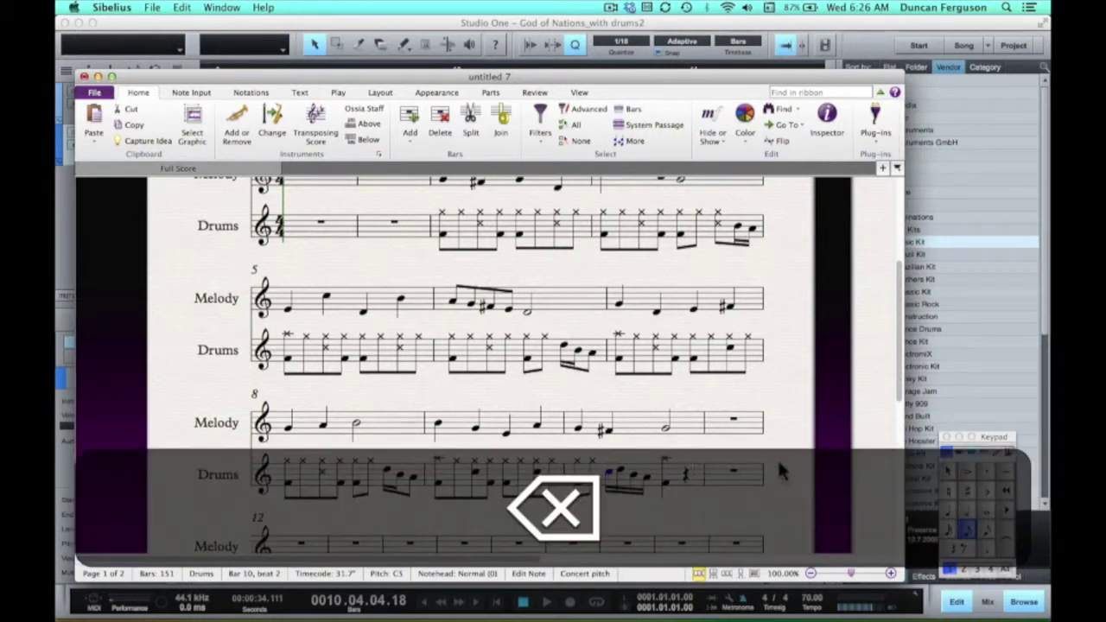
left_click(778, 465)
scroll(778, 466, "down", 4)
left_click(610, 369)
key("BackSpace")
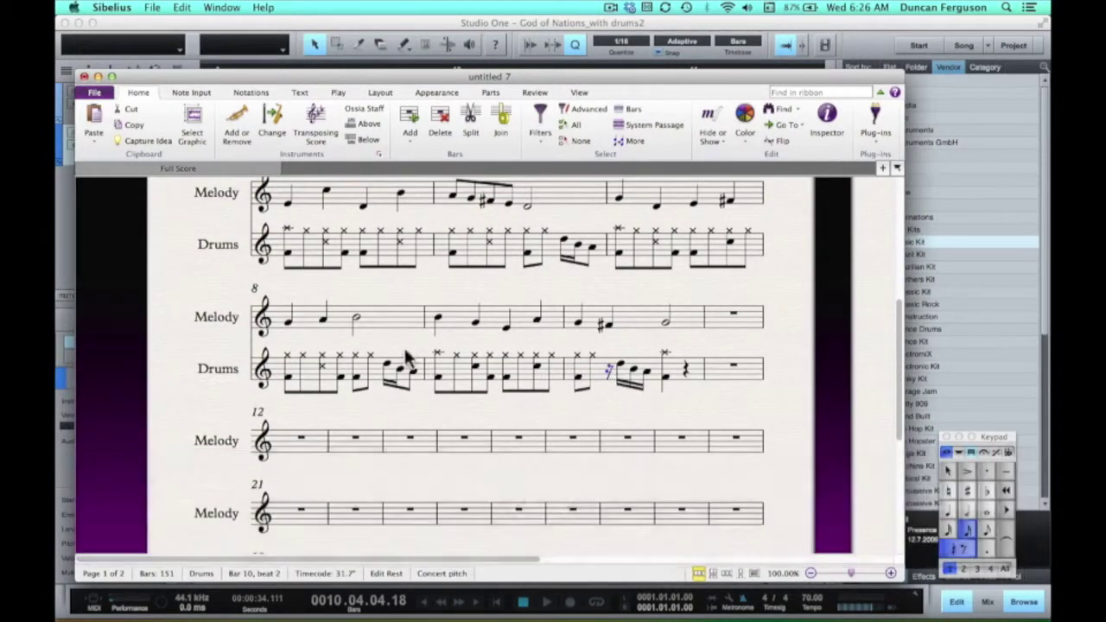
Play back the score from the cymbal note at bar 9, beat 1.
left_click(436, 354)
key("p")
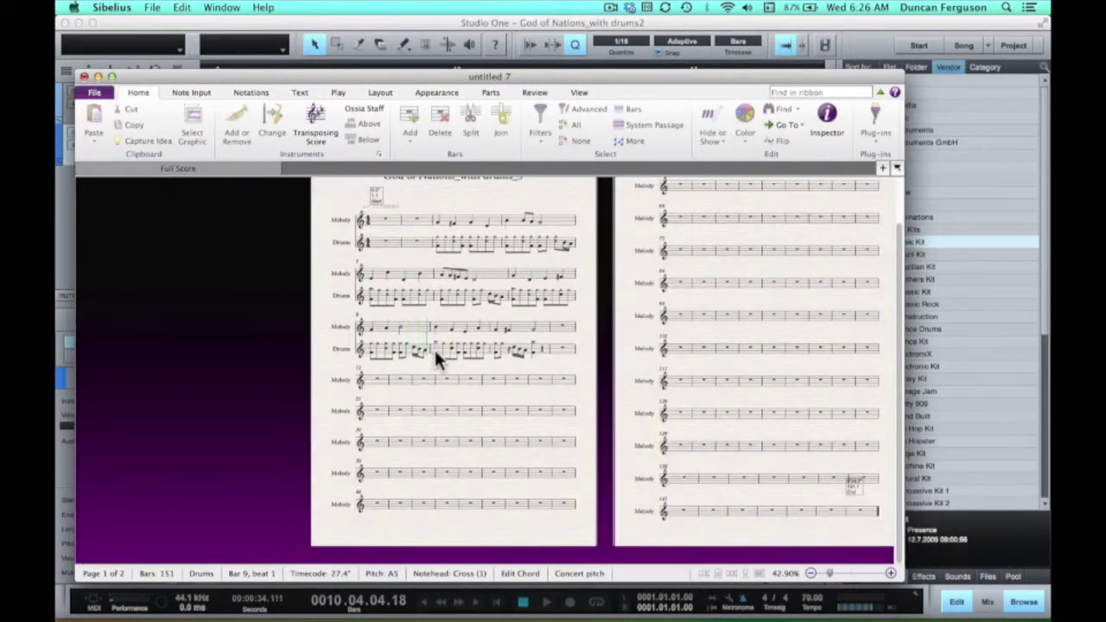
key("Escape")
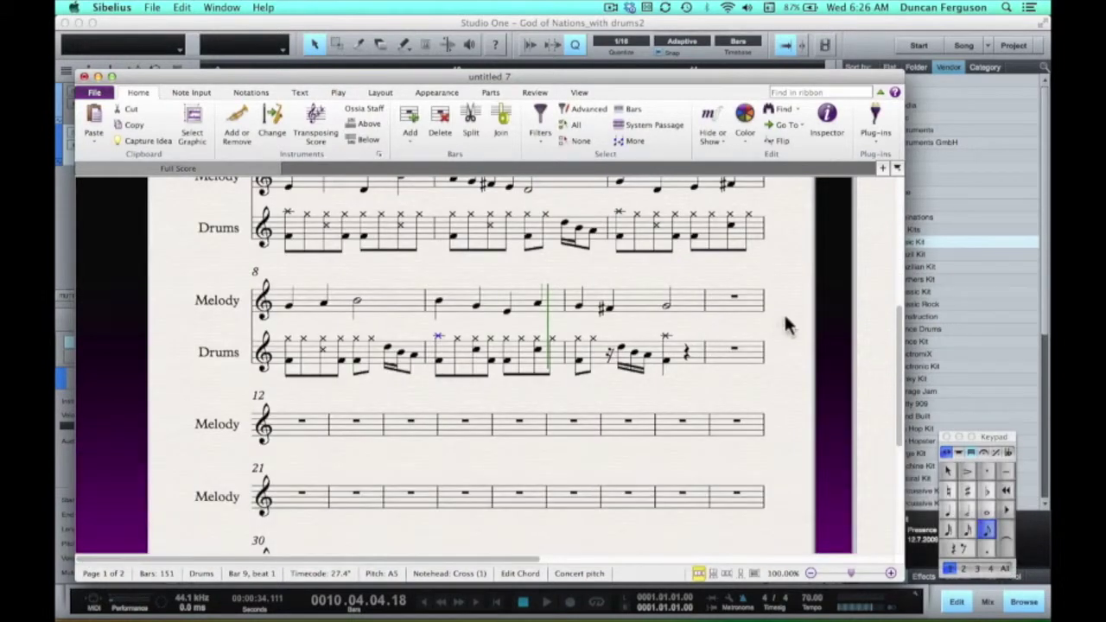
Change the final Drums chord at bar 10, beat 3 to a half note.
left_click(665, 360)
left_click(966, 511)
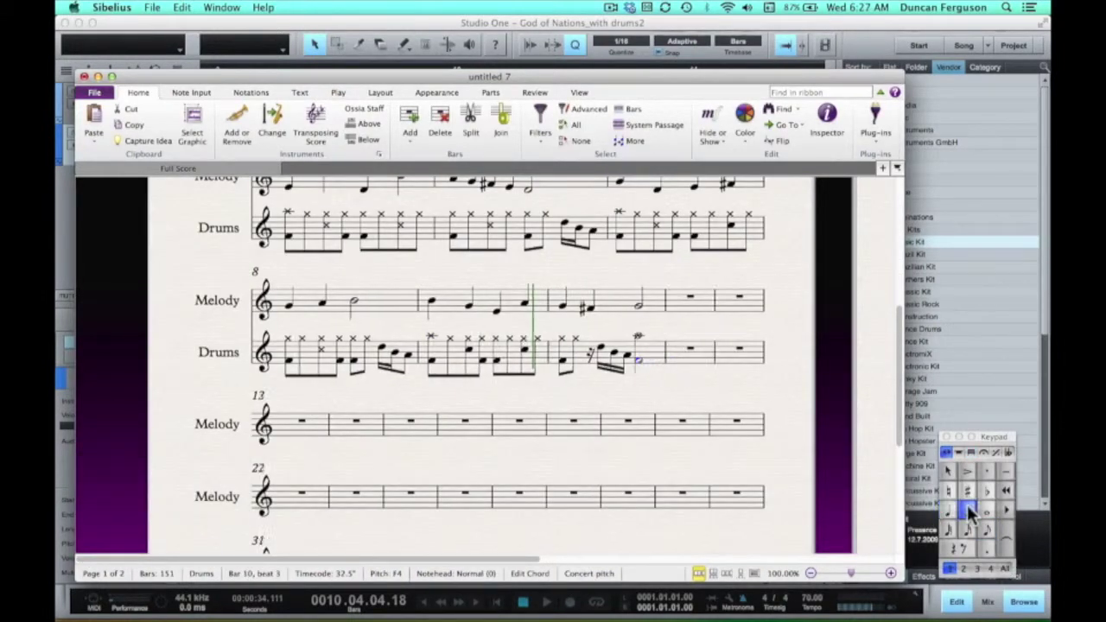
key("Escape")
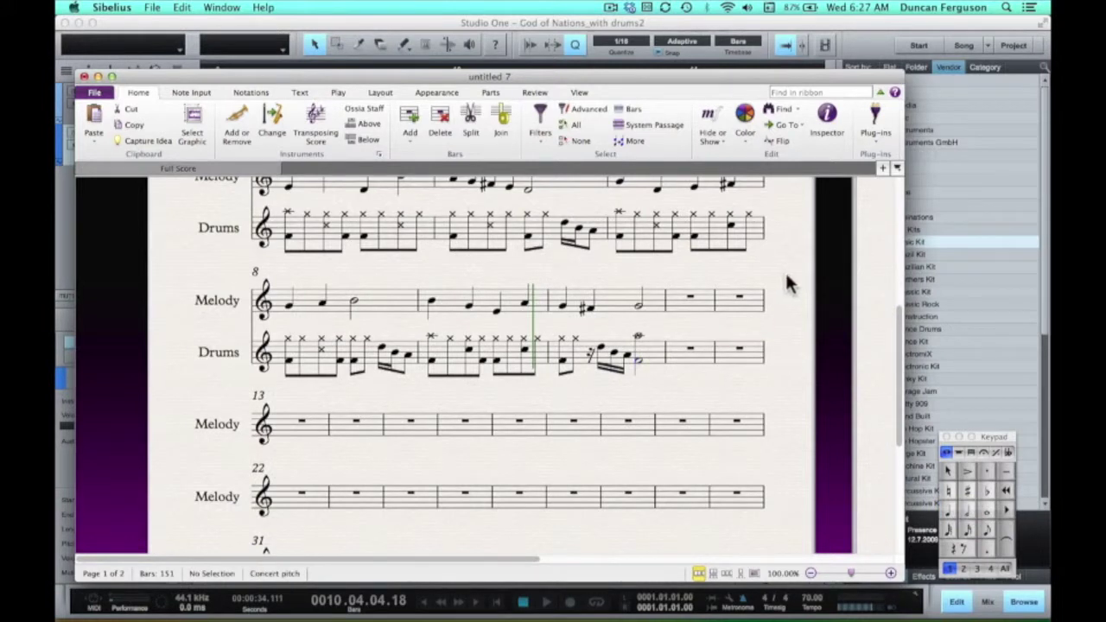
Review the cleaned-up score and locate Percussion Pitch Map among the available plug-ins.
scroll(785, 272, "up", 5)
scroll(786, 276, "down", 3)
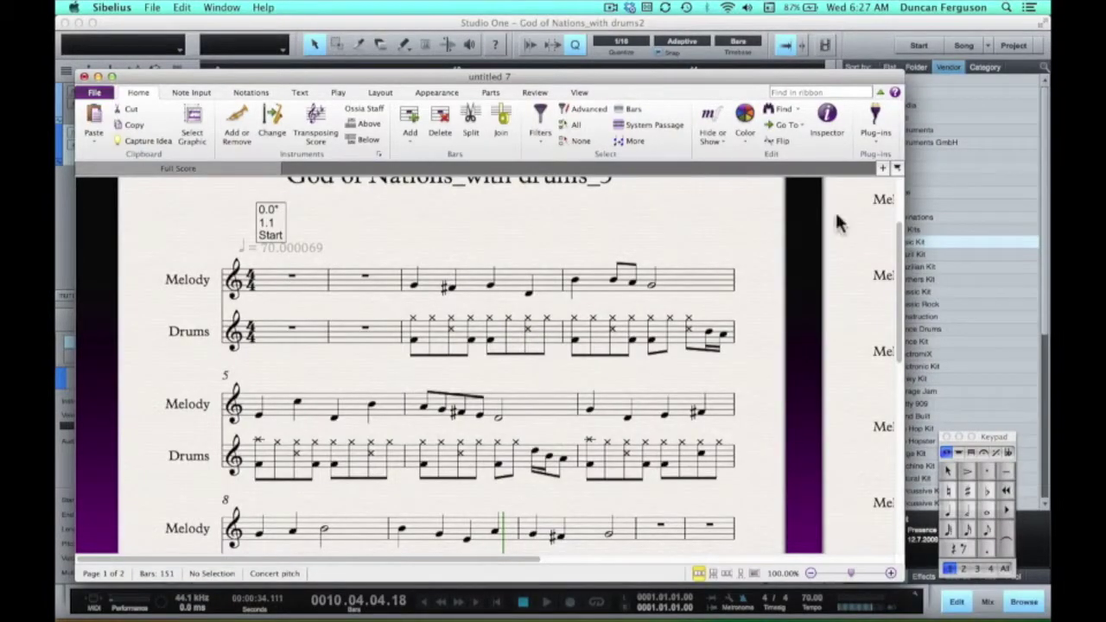
left_click(875, 130)
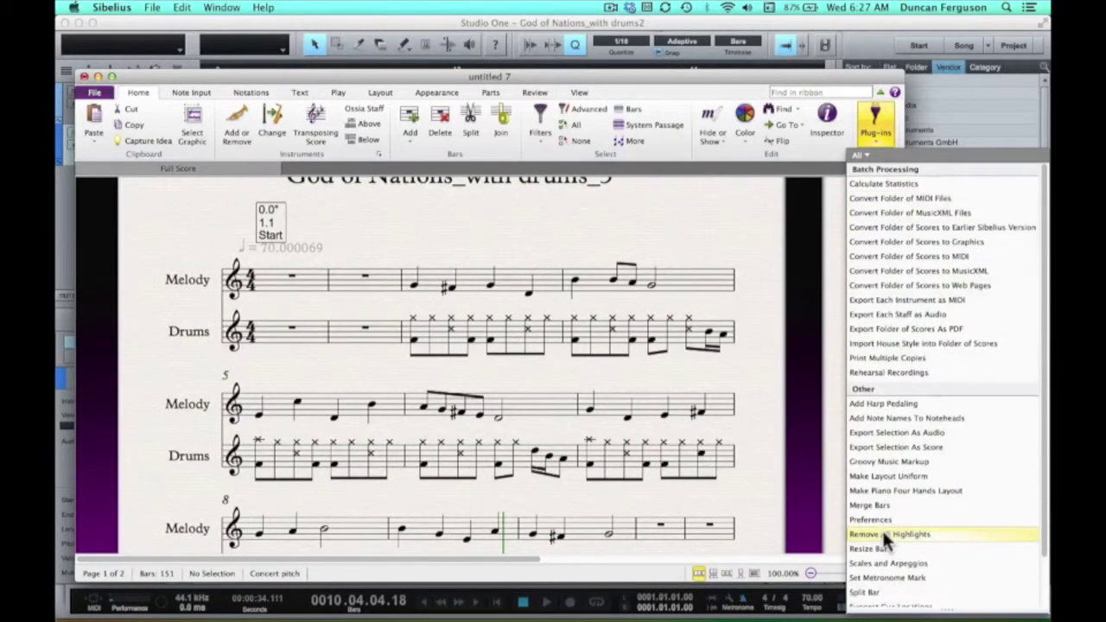
scroll(881, 528, "down", 3)
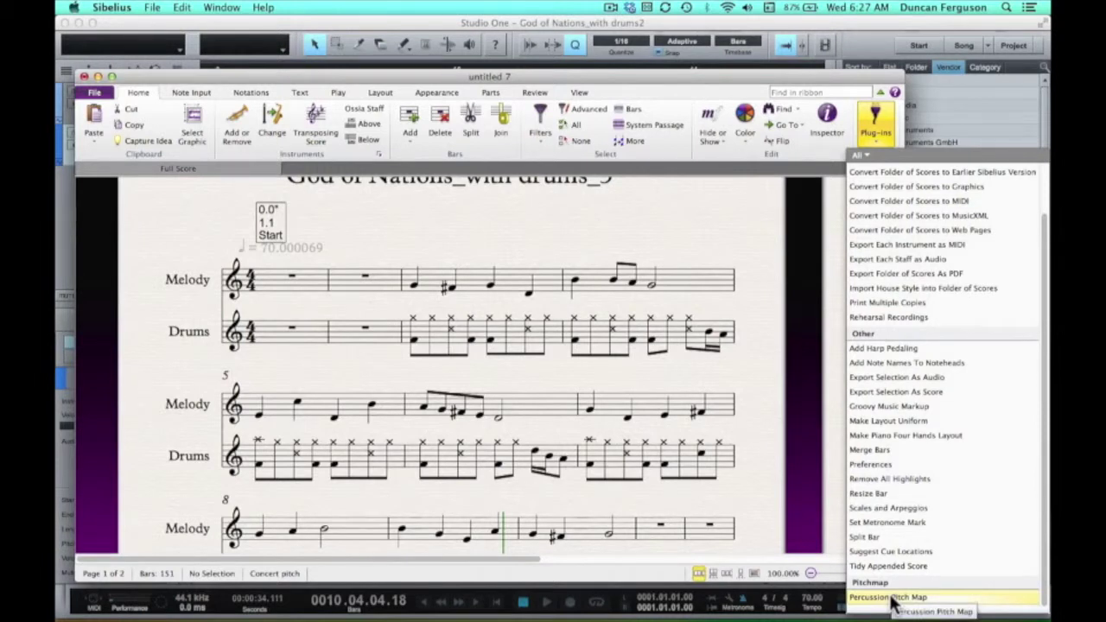
left_click(756, 417)
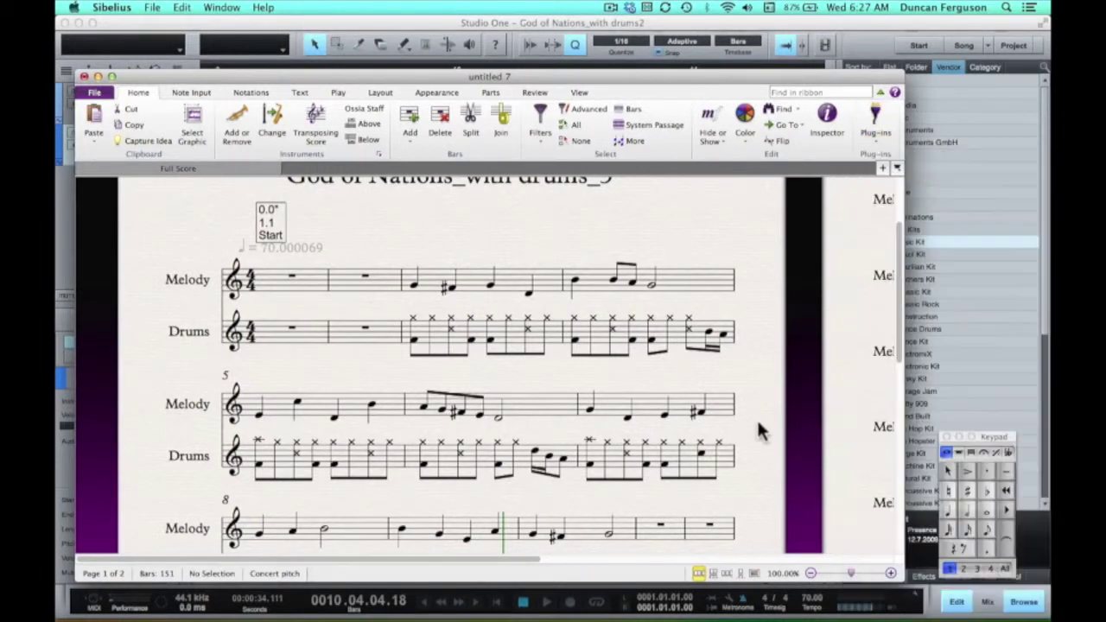
Switch to Safari and open the Percussion Pitch Map plug-in page on sibelius.com from the search results.
key("super+Tab")
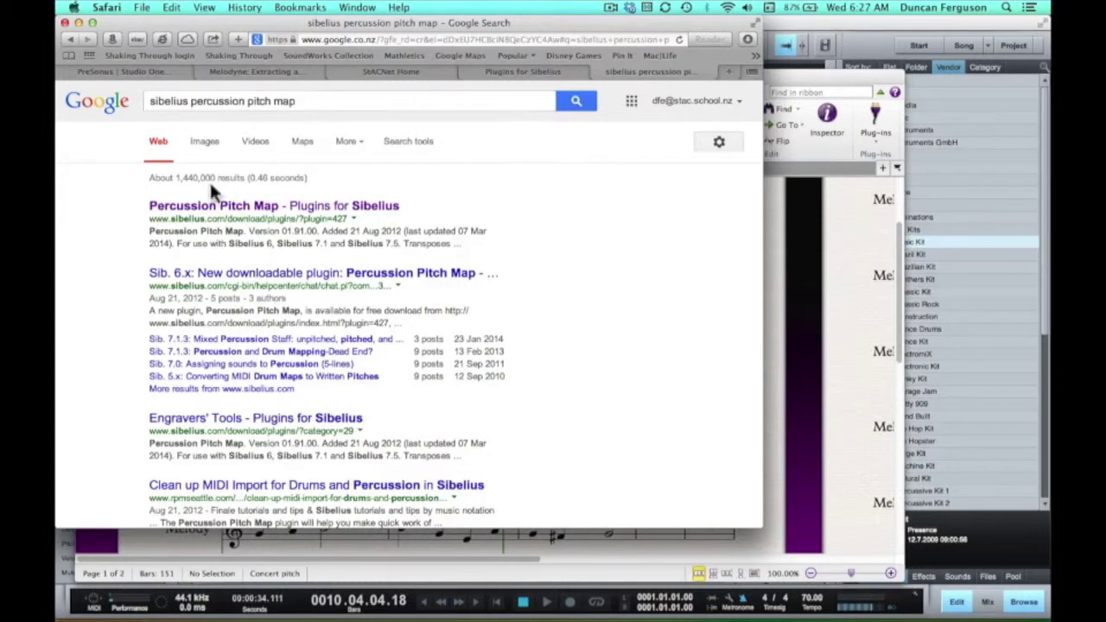
left_click(240, 208)
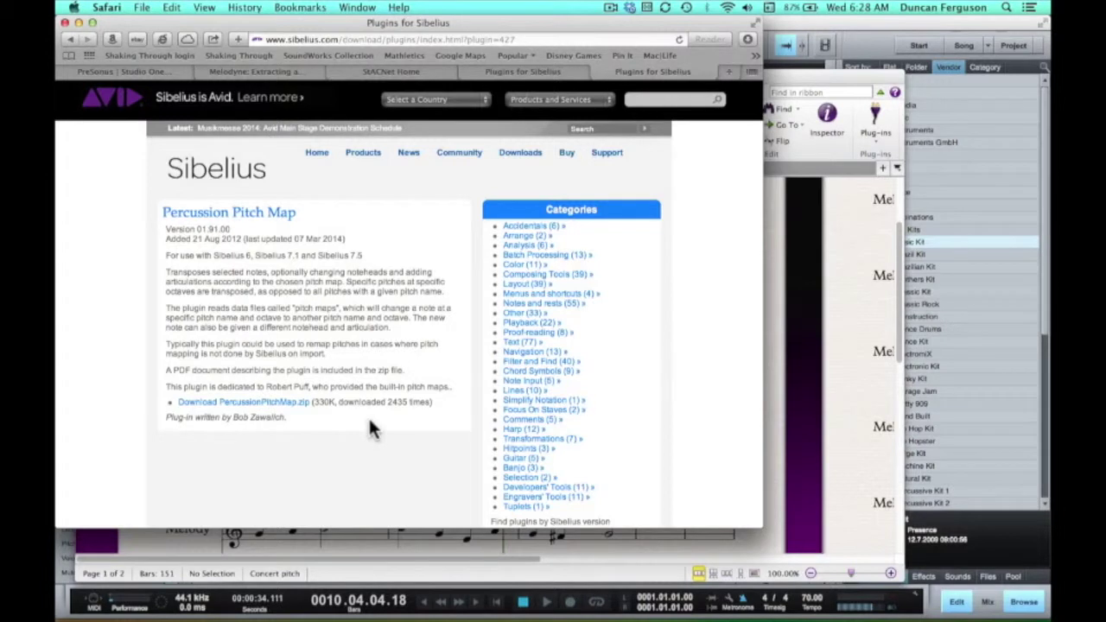
Return to Sibelius and check where the Percussion Pitch Map plug-in is listed.
key("super+Tab")
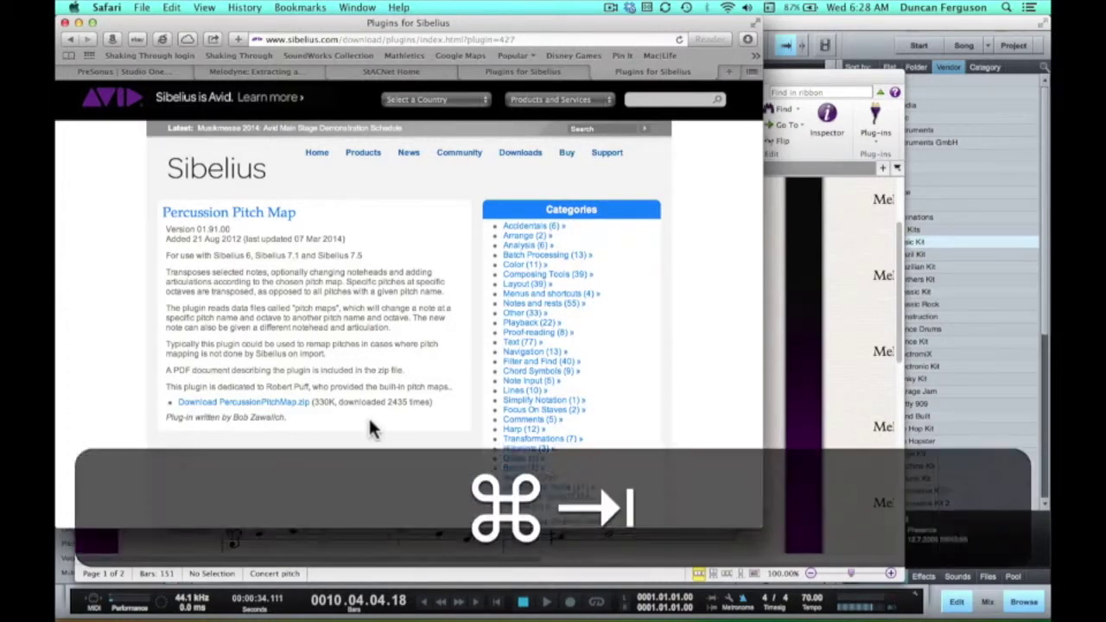
left_click(876, 129)
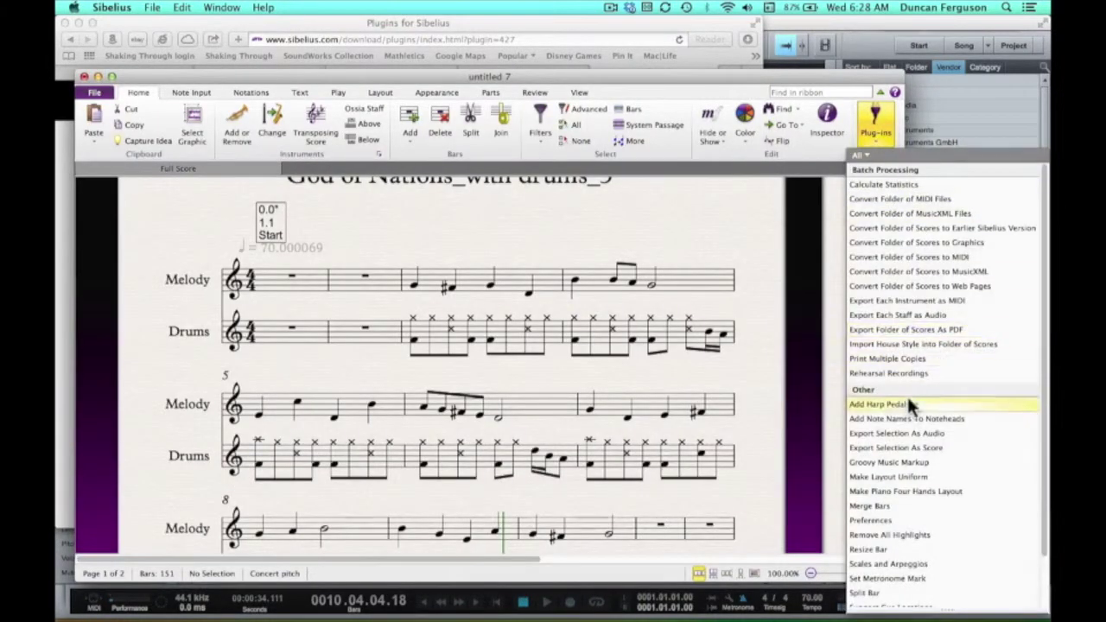
scroll(906, 394, "down", 3)
left_click(914, 602)
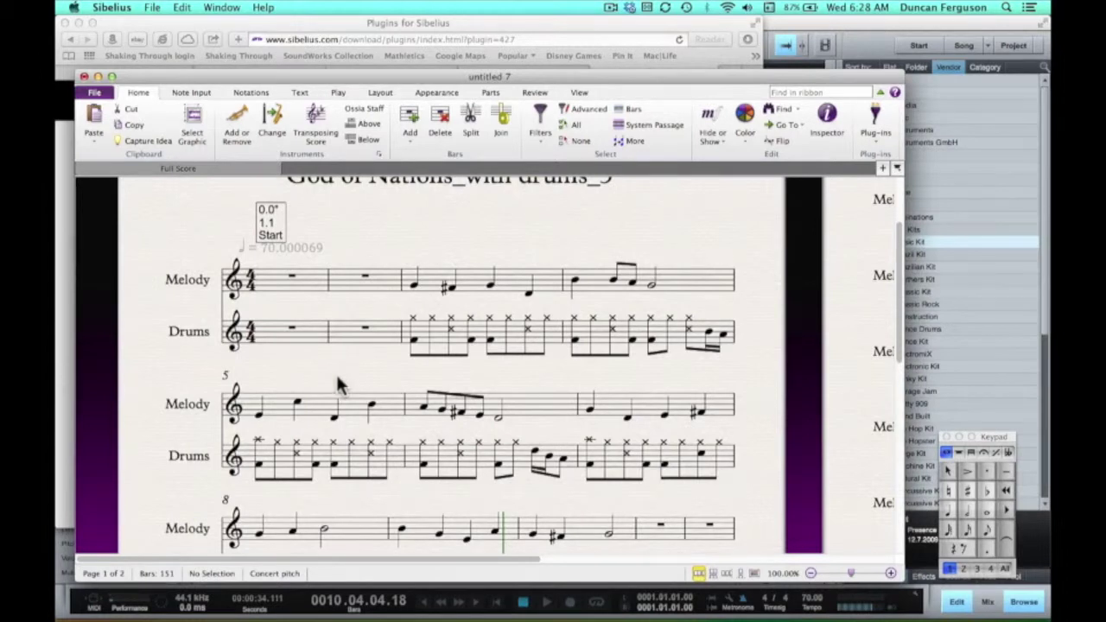
Replace the treble clef at the start of the Drums staff with the Percussion clef and look over the score.
key("q")
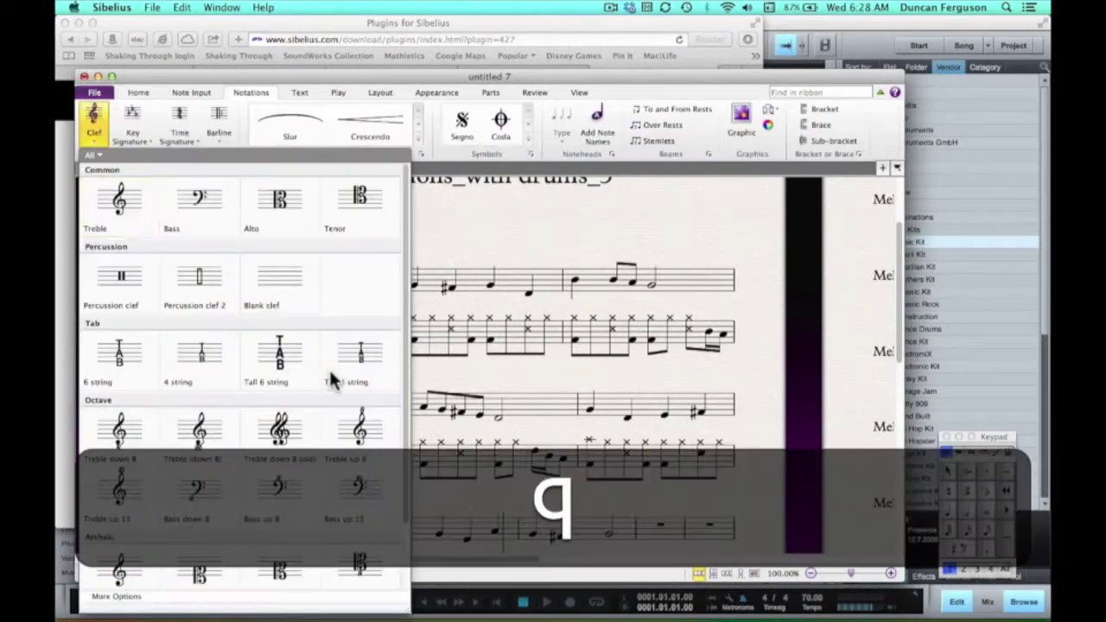
left_click(121, 284)
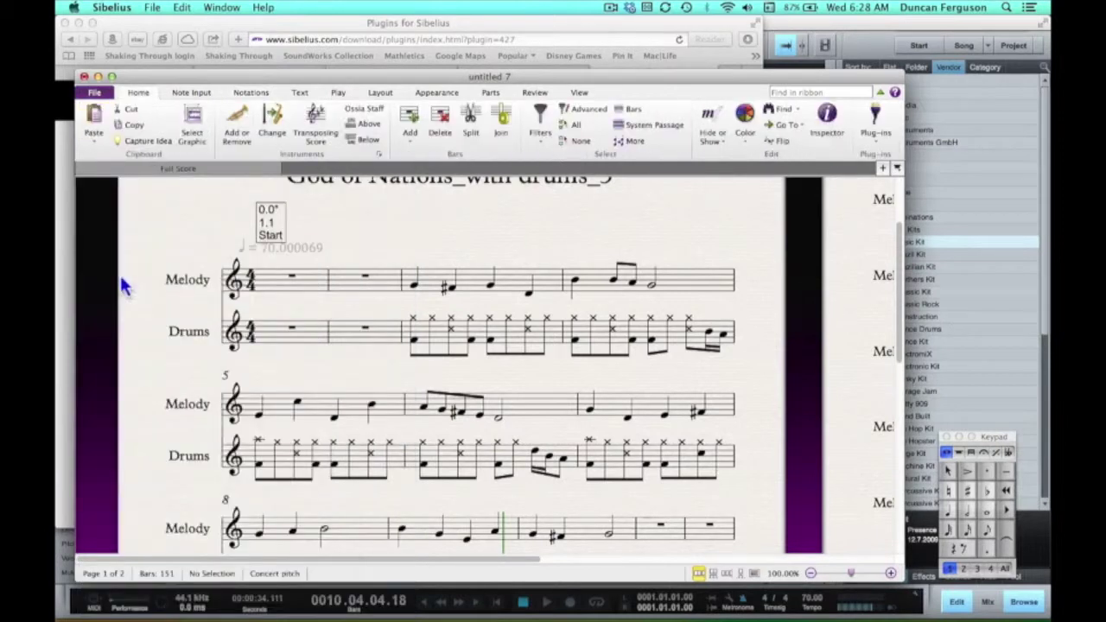
left_click(235, 337)
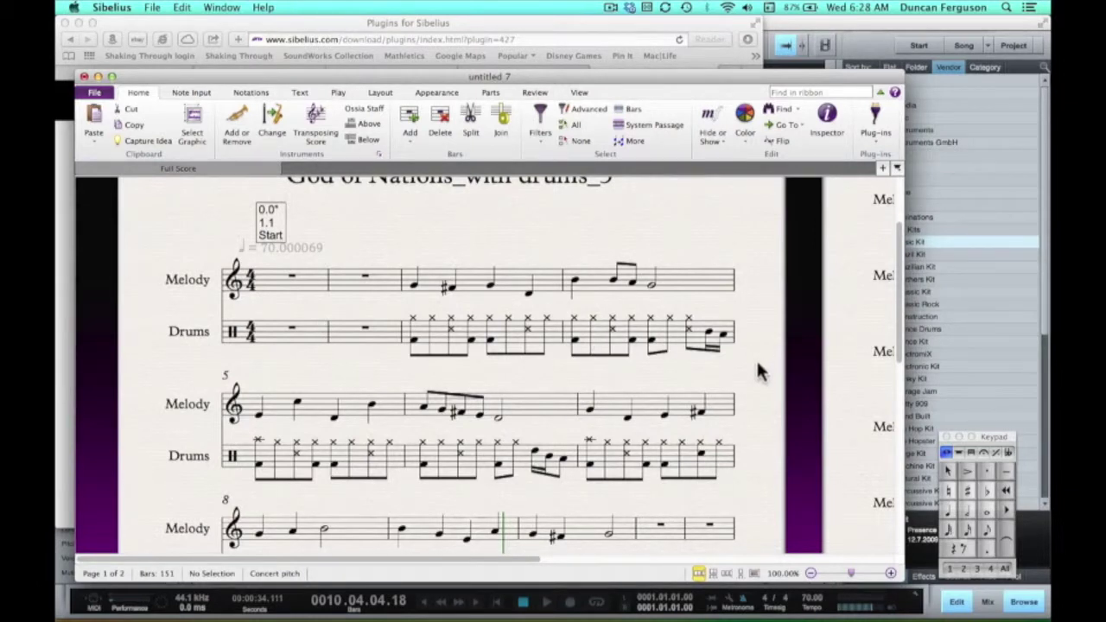
scroll(759, 371, "down", 3)
scroll(757, 367, "up", 3)
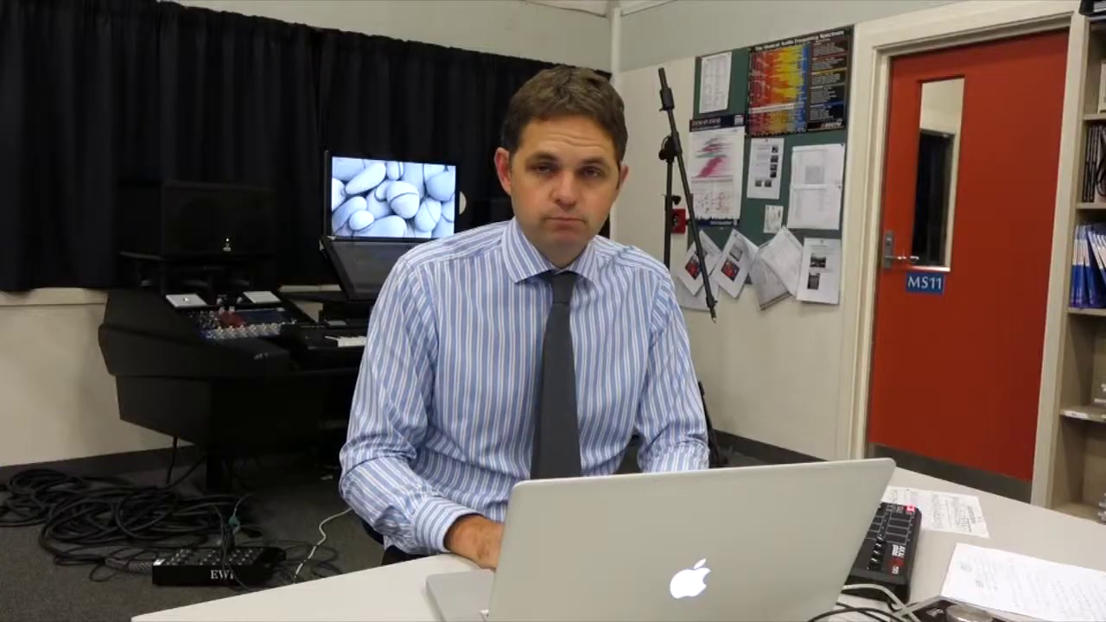